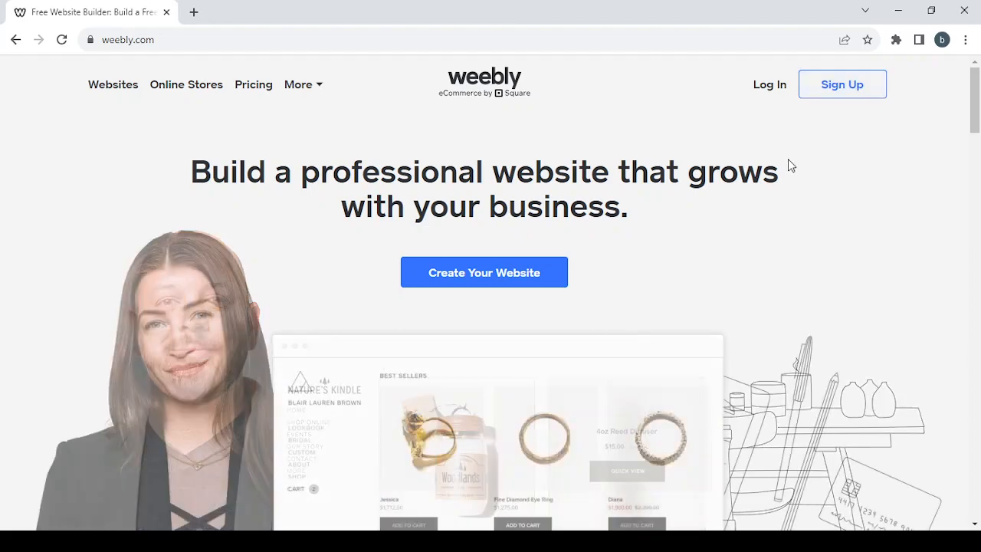
- Log in to Weebly with the Square account, using the saved email address and password
click(774, 87)
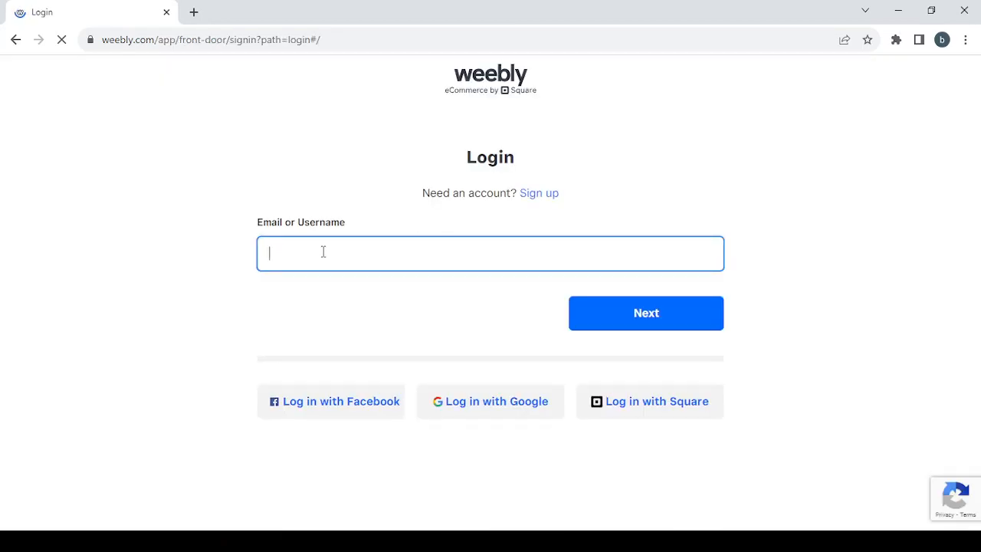
click(634, 313)
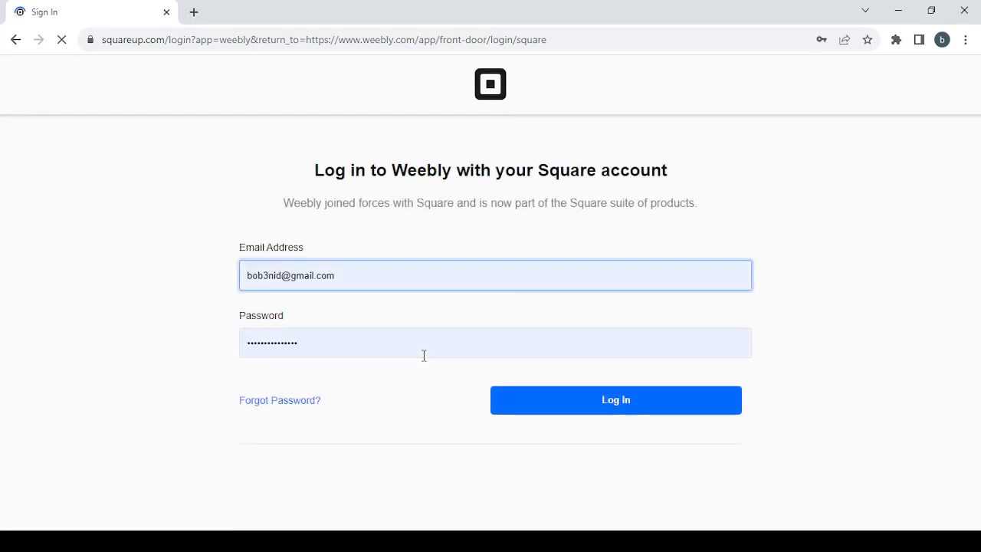
click(654, 410)
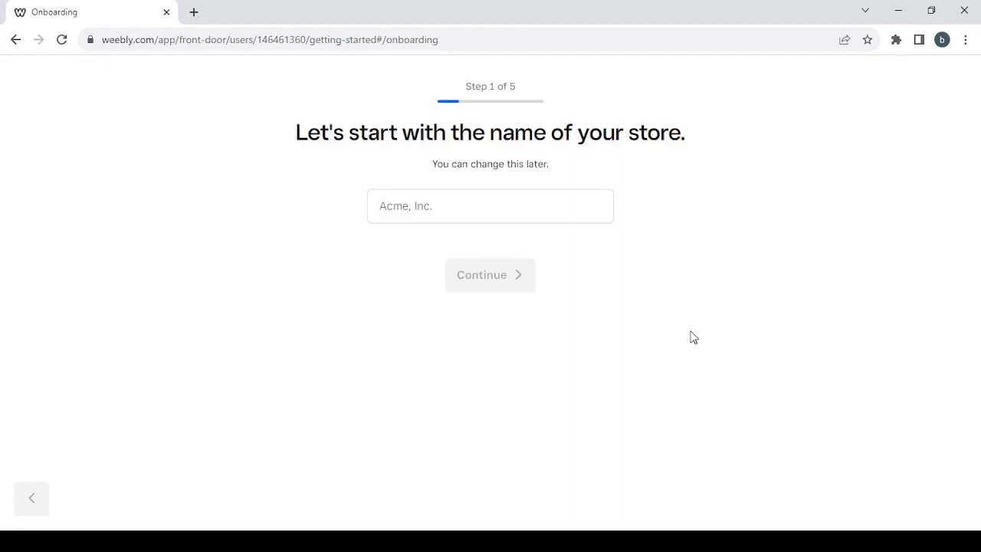
- Name the store "shopping" and continue to the next onboarding question
click(592, 196)
click(518, 208)
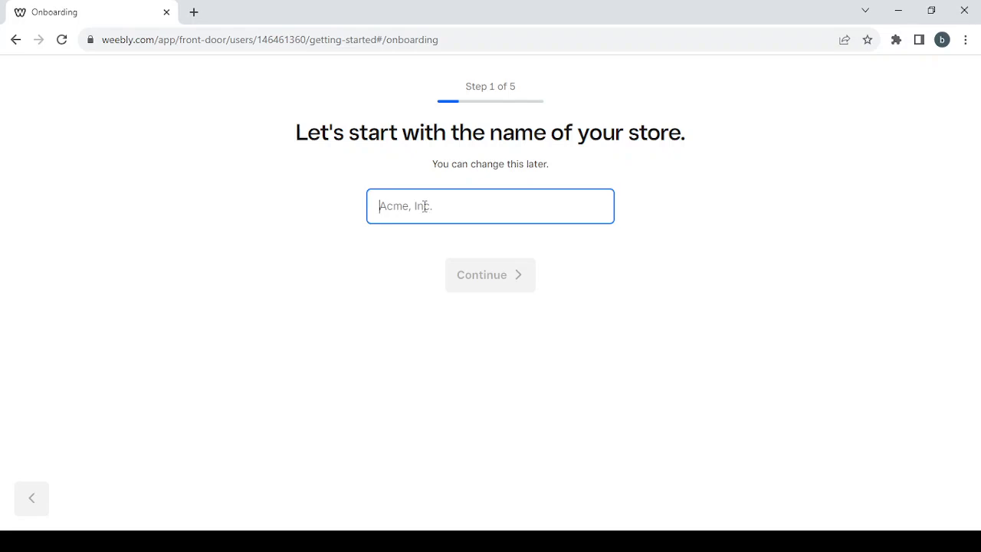
text(shopping)
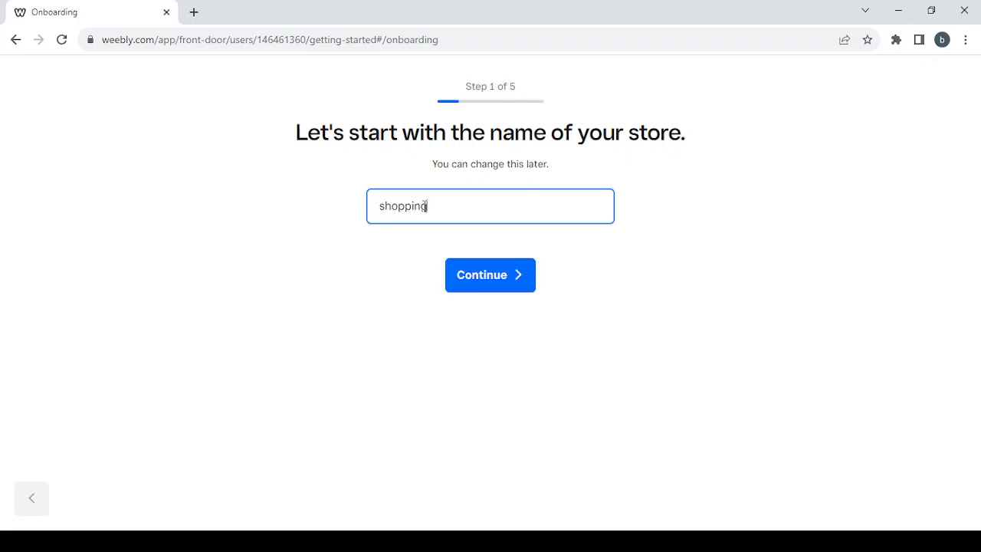
click(493, 282)
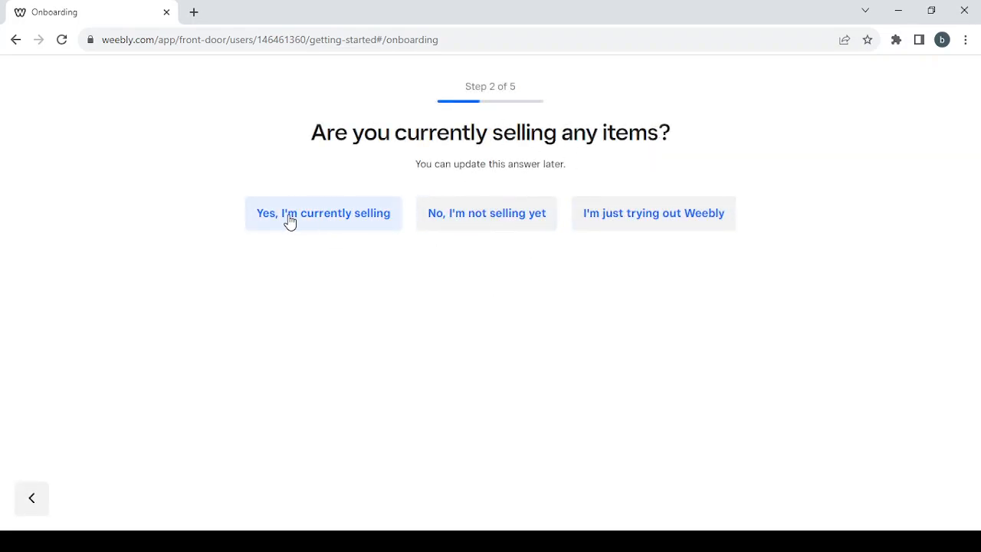
- Answer that nothing is being sold yet and that the planned selling start is not sure yet
click(499, 219)
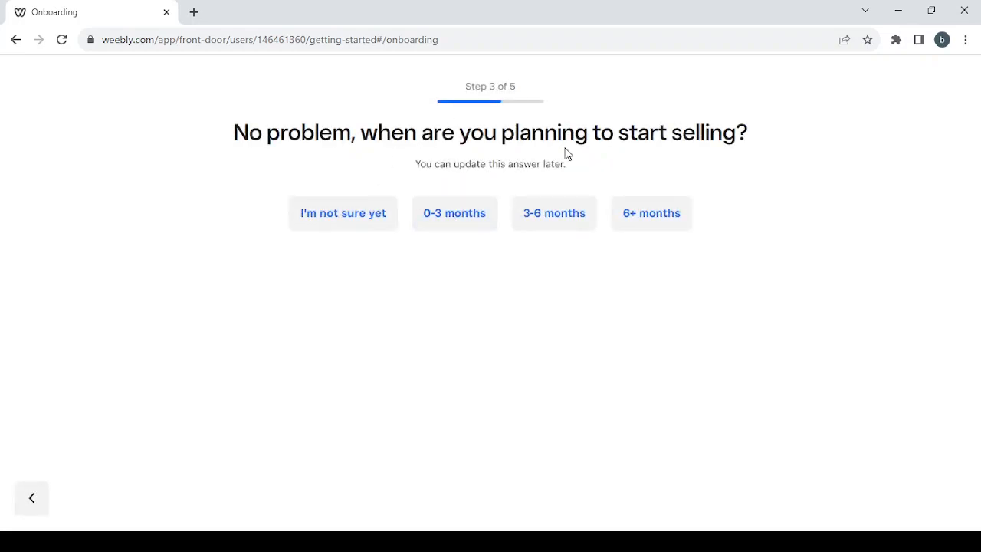
click(342, 223)
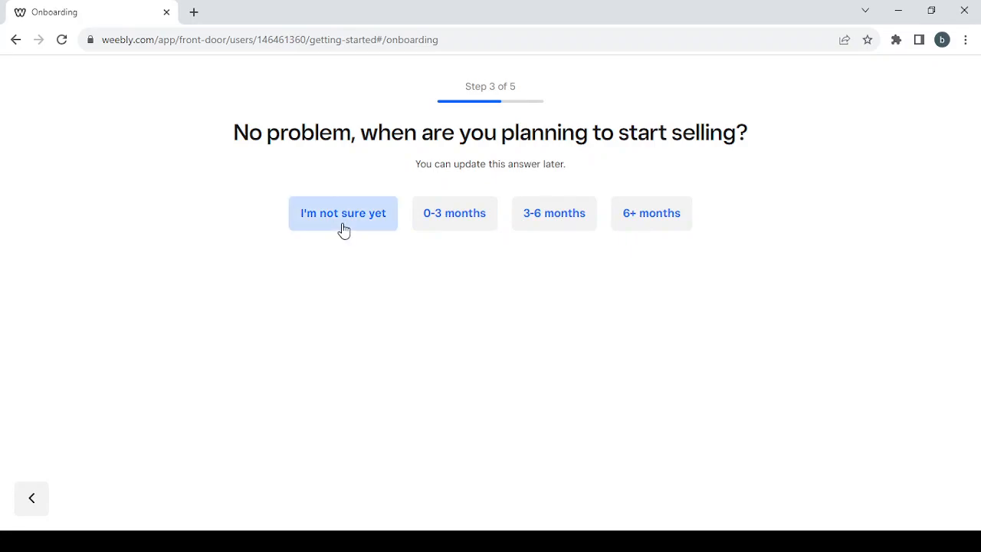
- Choose Jewelry & Accessories as the store's category and skip the store address
scroll(623, 333, down, 3)
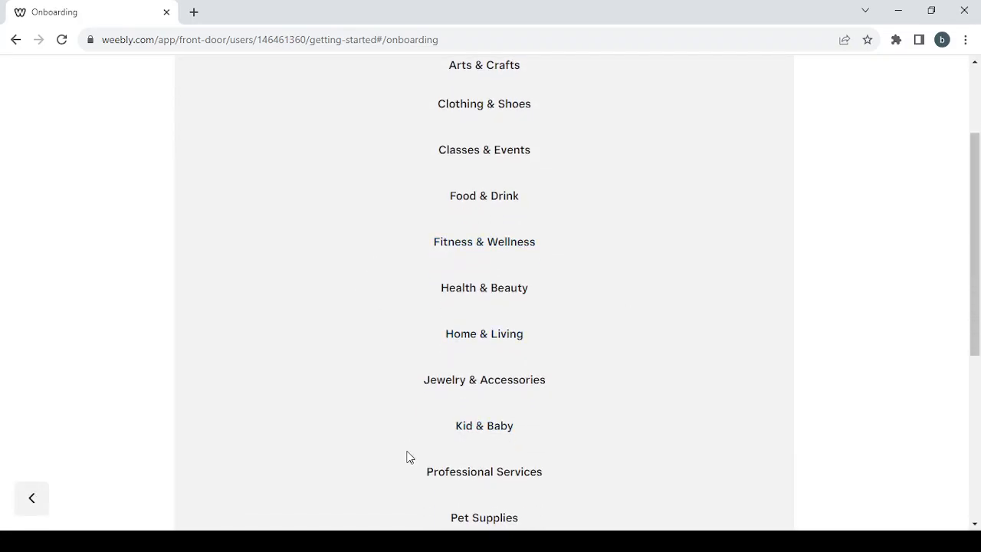
click(423, 541)
scroll(635, 128, up, 1)
scroll(635, 128, down, 2)
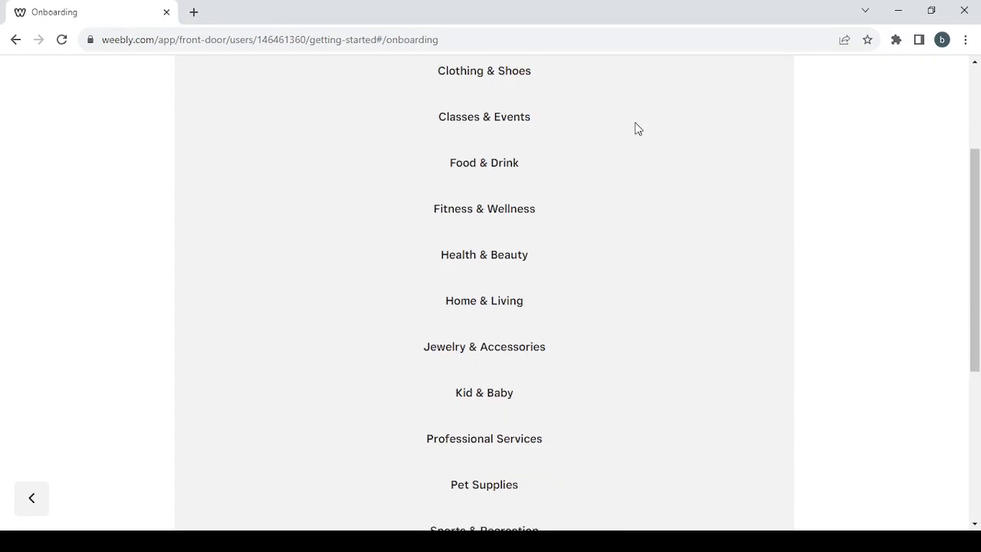
click(543, 351)
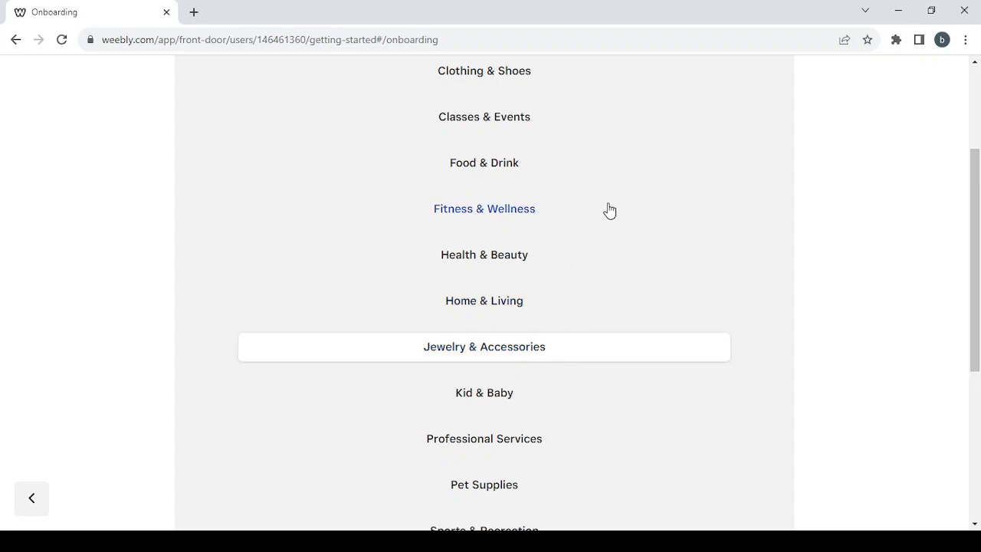
scroll(609, 211, up, 2)
scroll(609, 210, down, 4)
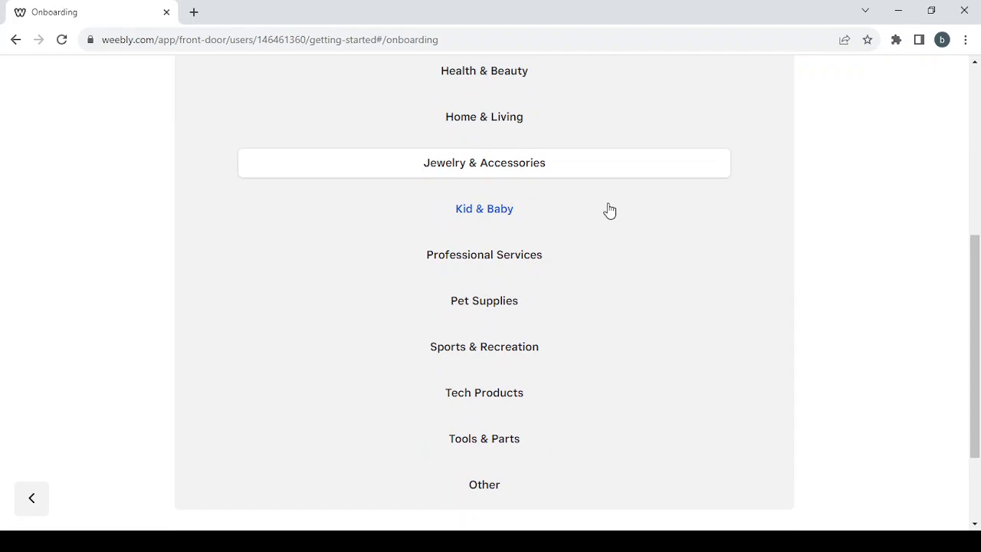
scroll(609, 210, down, 1)
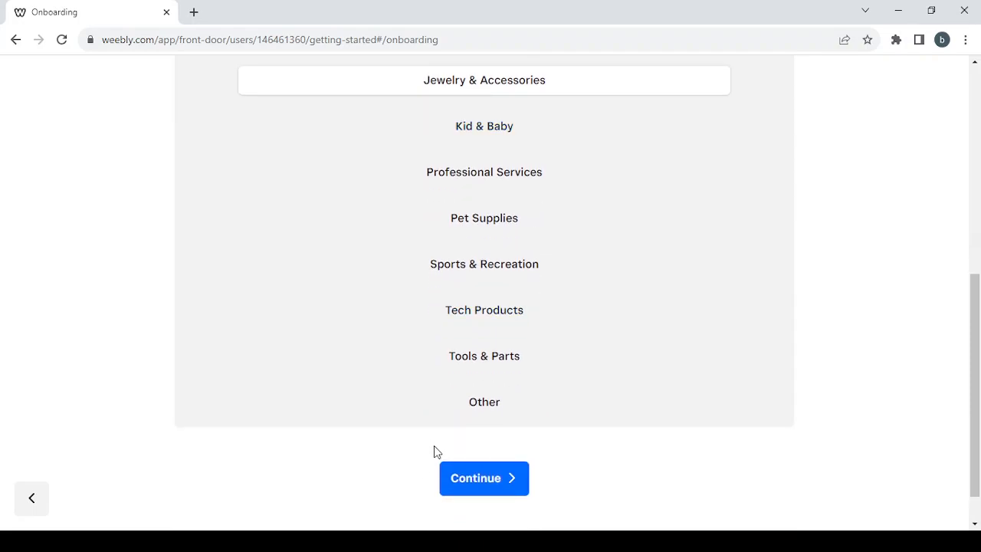
click(488, 492)
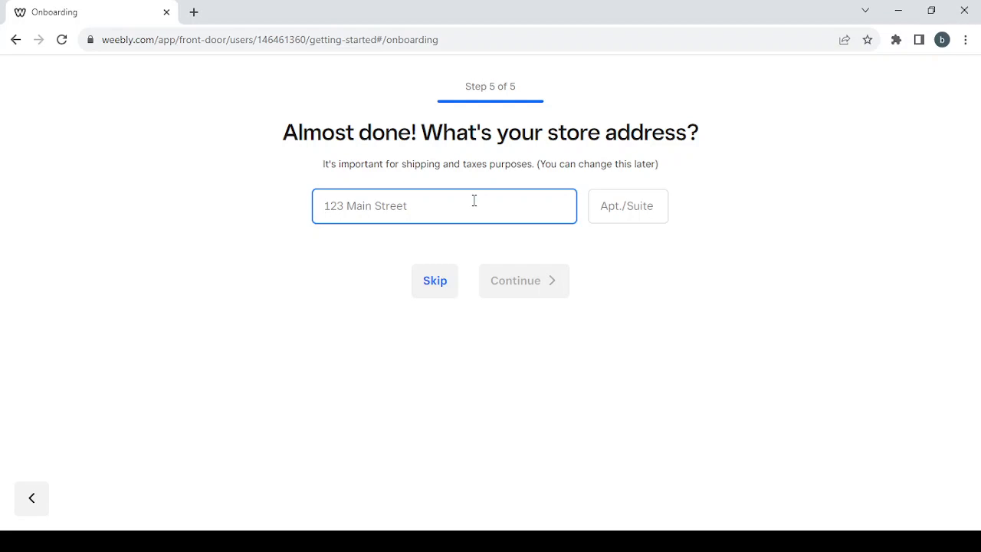
click(438, 283)
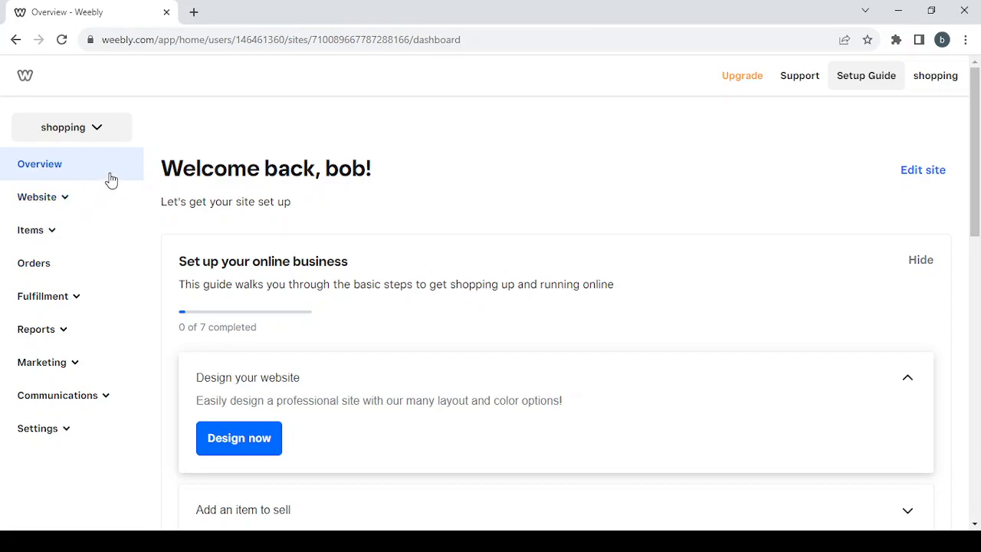
- Examine the options under the dashboard's Website, Items and Fulfillment sections, collapsing each one again
click(55, 206)
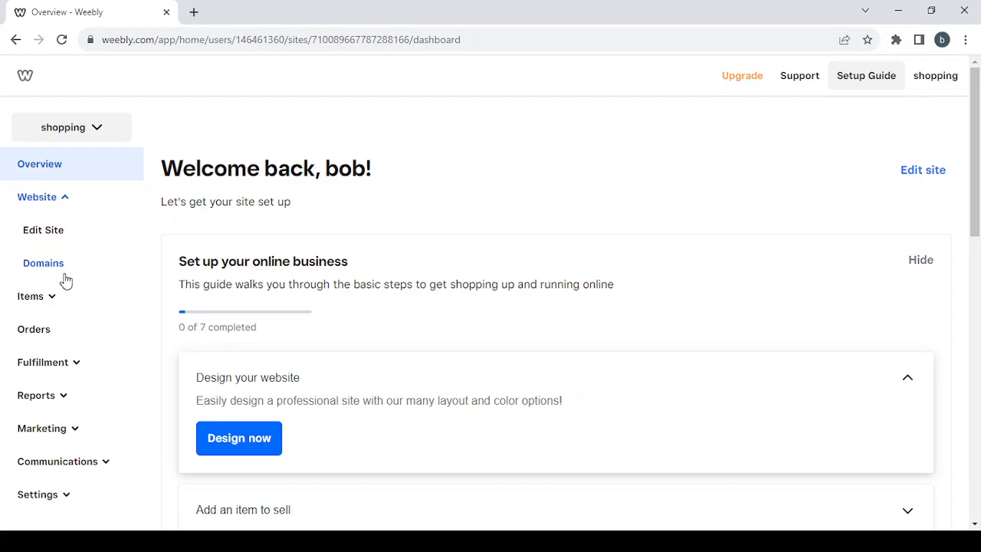
click(65, 201)
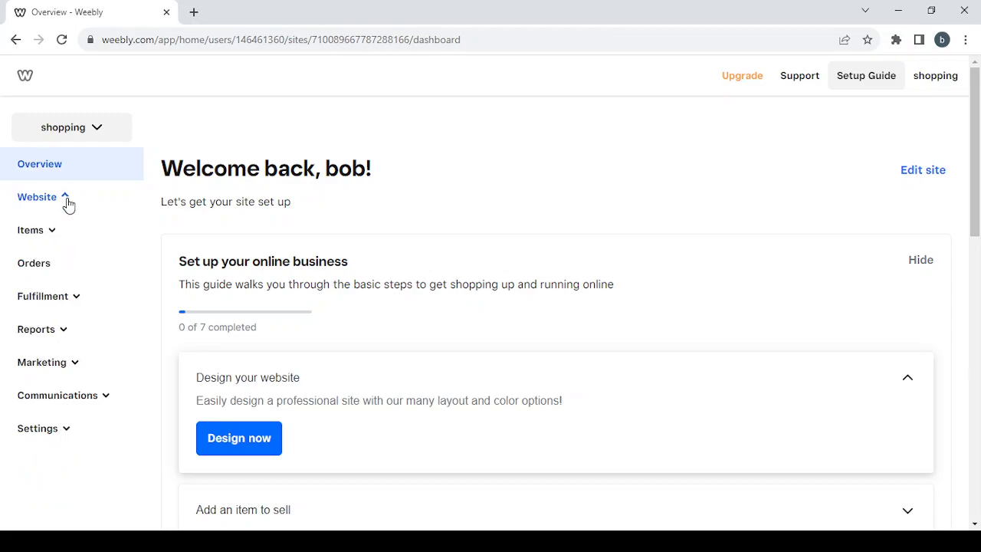
click(42, 241)
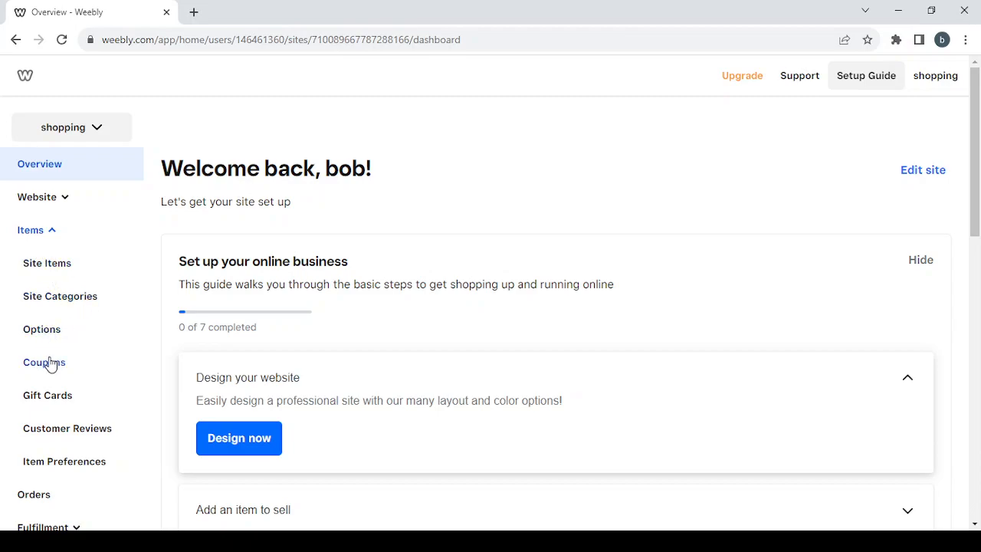
click(54, 233)
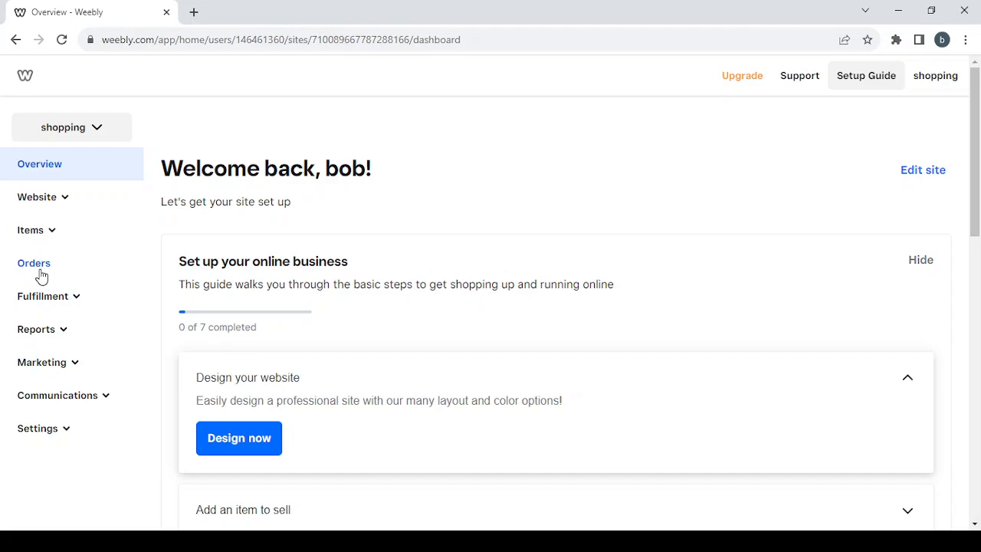
click(75, 299)
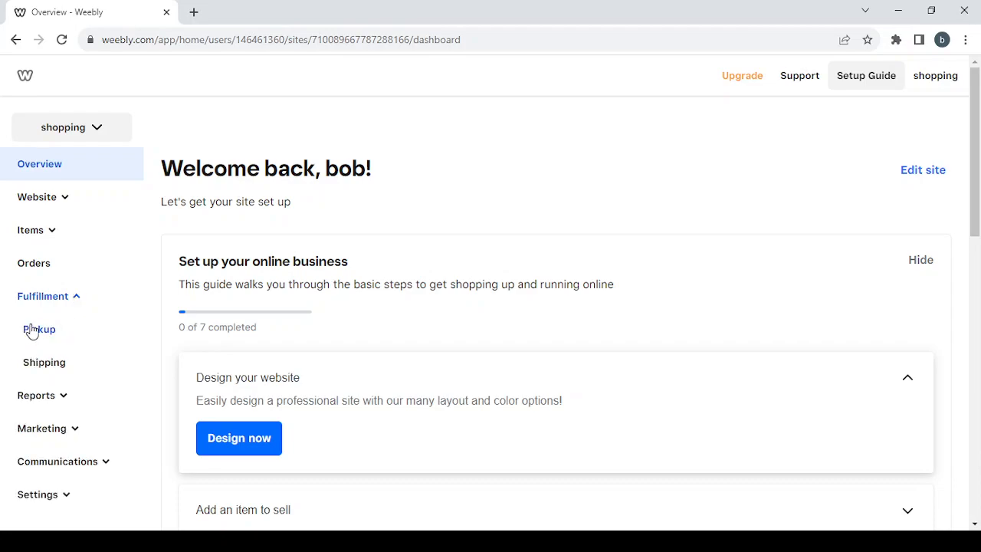
click(64, 299)
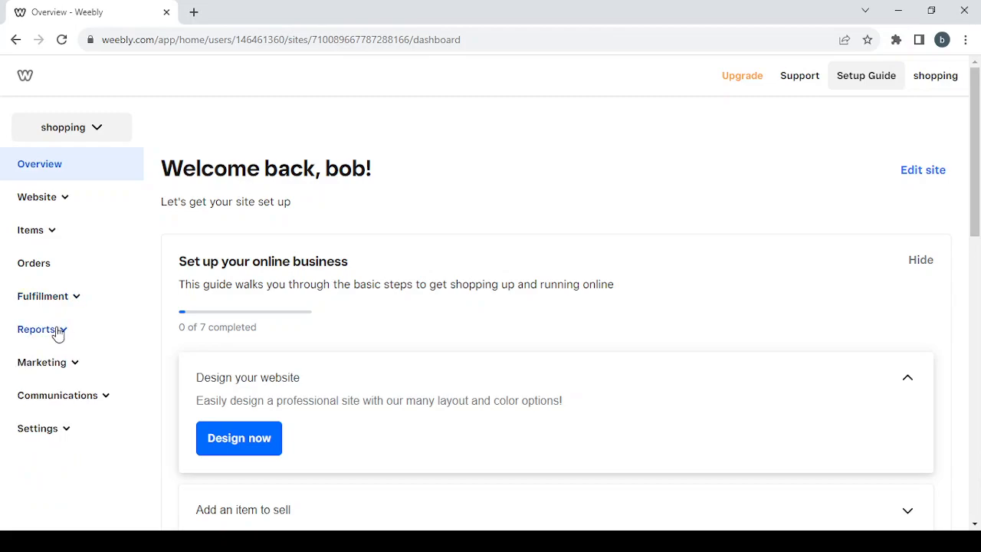
- Examine the options under the dashboard's Reports, Marketing and Communications sections, collapsing each one again
click(57, 332)
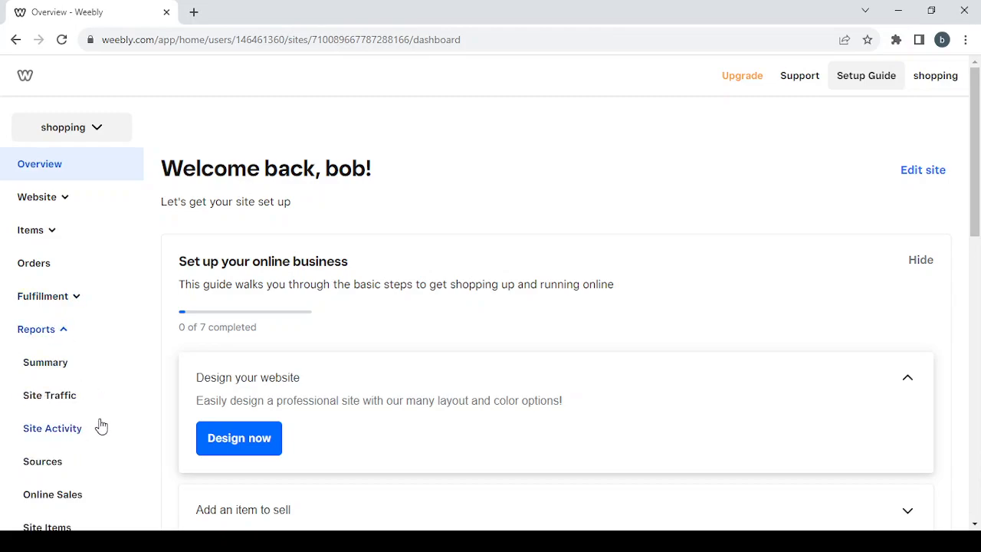
scroll(101, 426, down, 1)
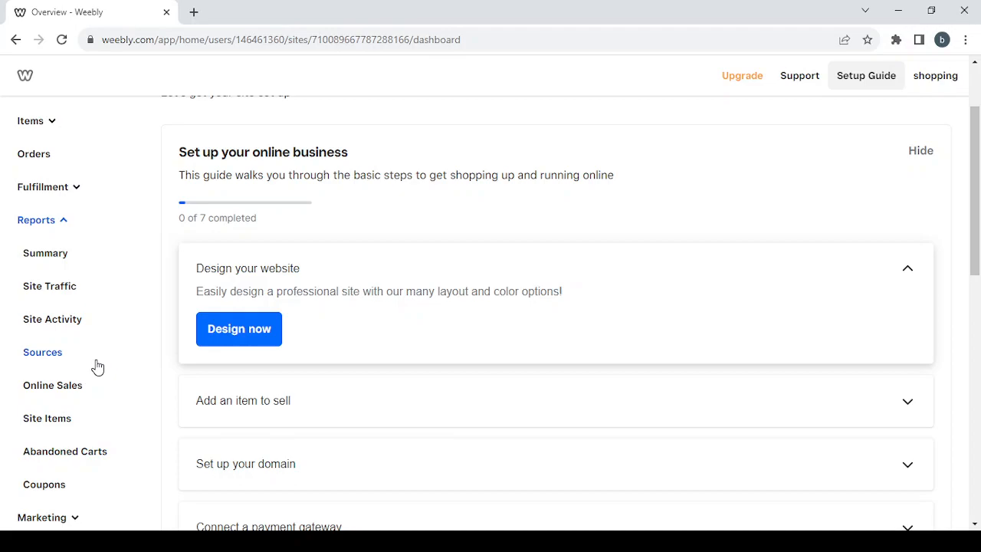
click(58, 230)
click(58, 260)
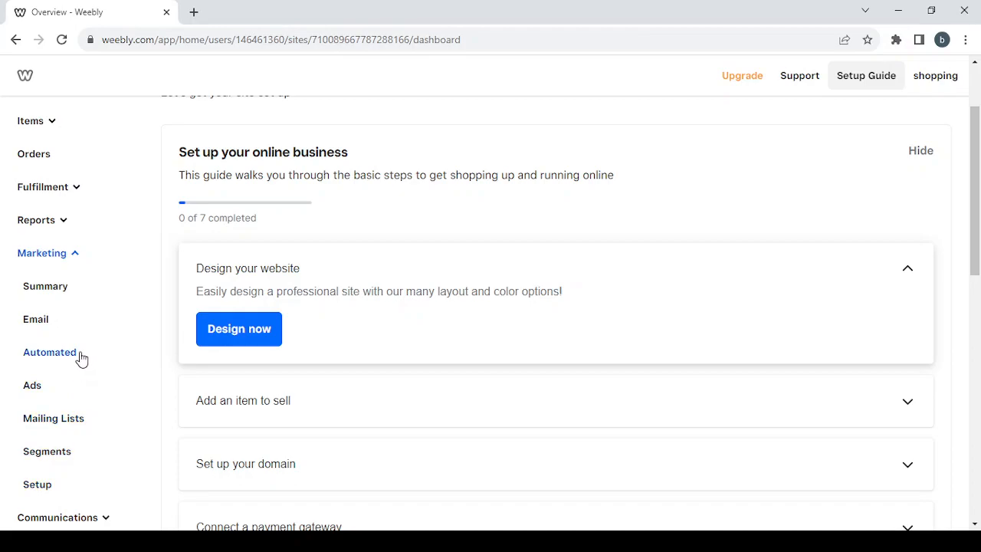
click(71, 258)
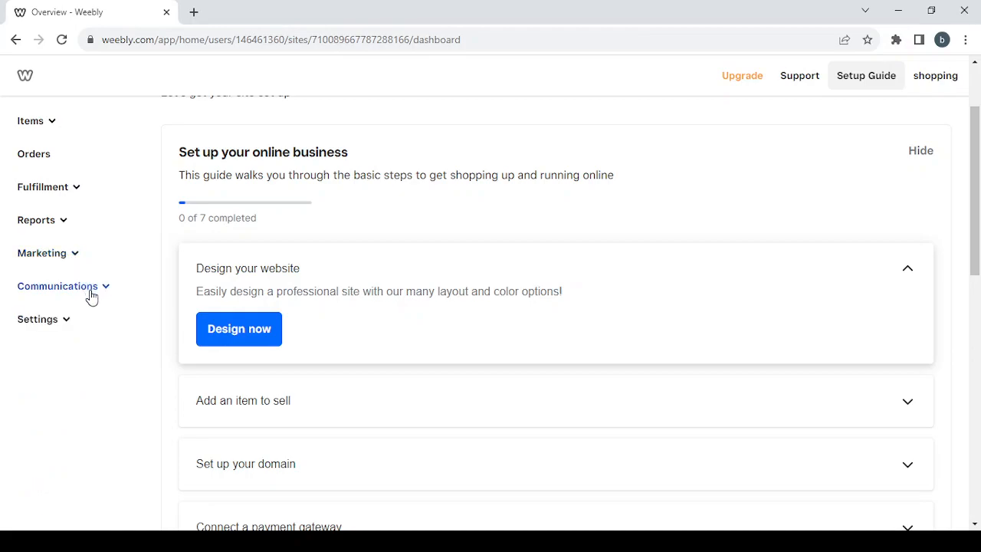
click(91, 291)
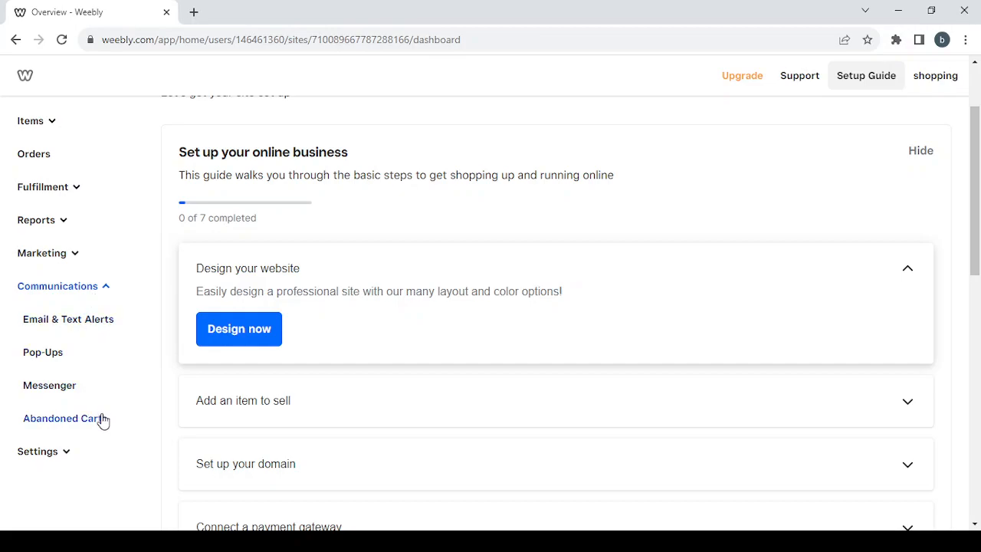
click(85, 293)
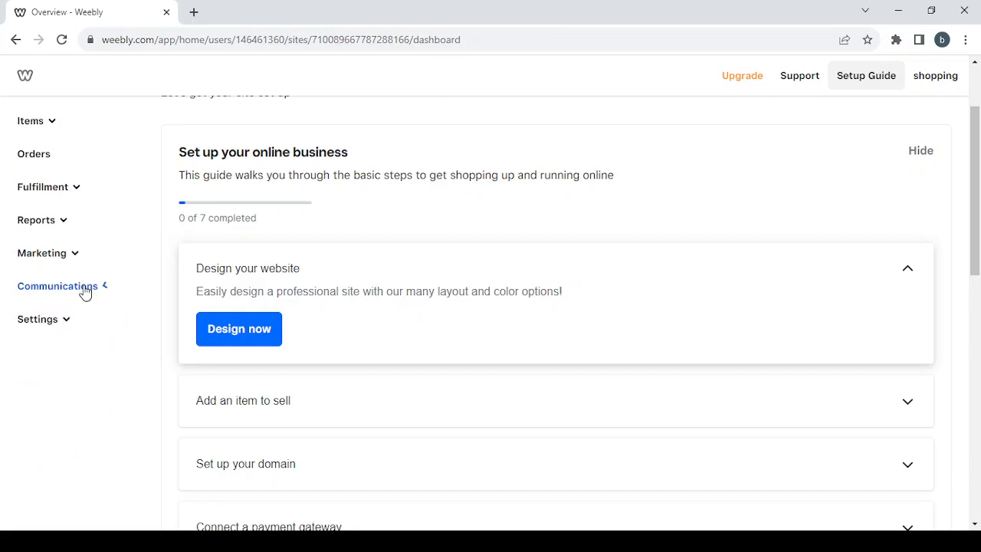
- Open the store's Checkout settings and review the Stripe and PayPal payment options
click(65, 326)
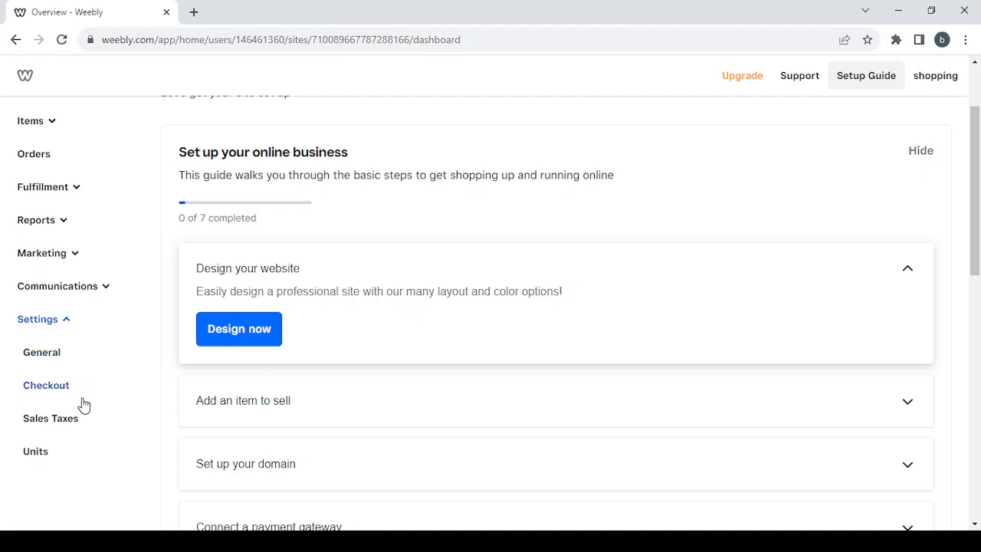
click(52, 390)
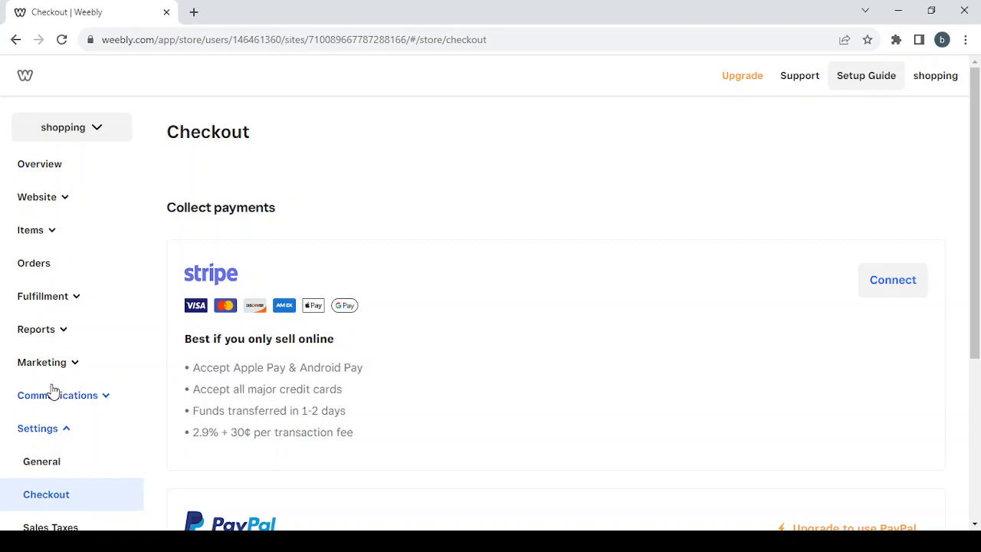
scroll(321, 375, down, 3)
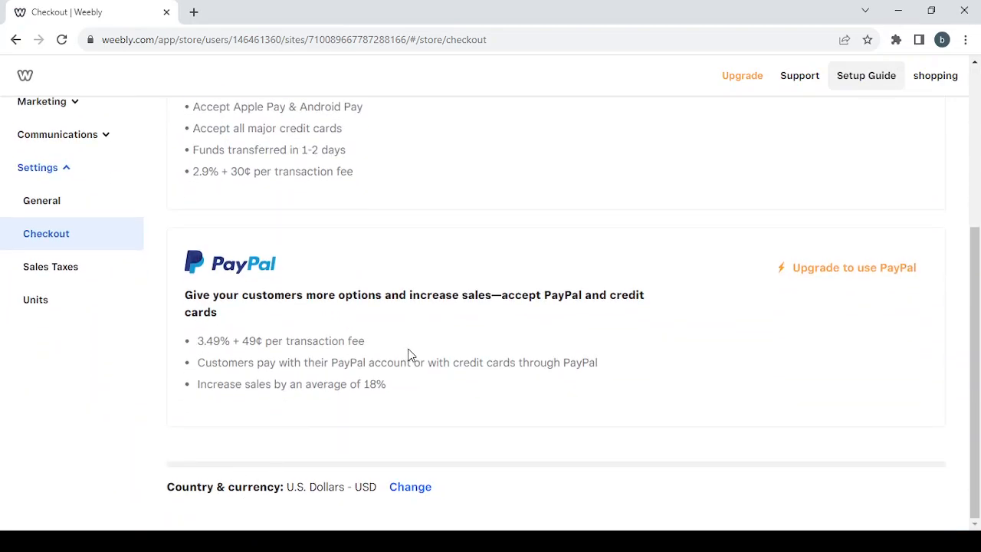
scroll(411, 356, up, 1)
scroll(314, 328, up, 3)
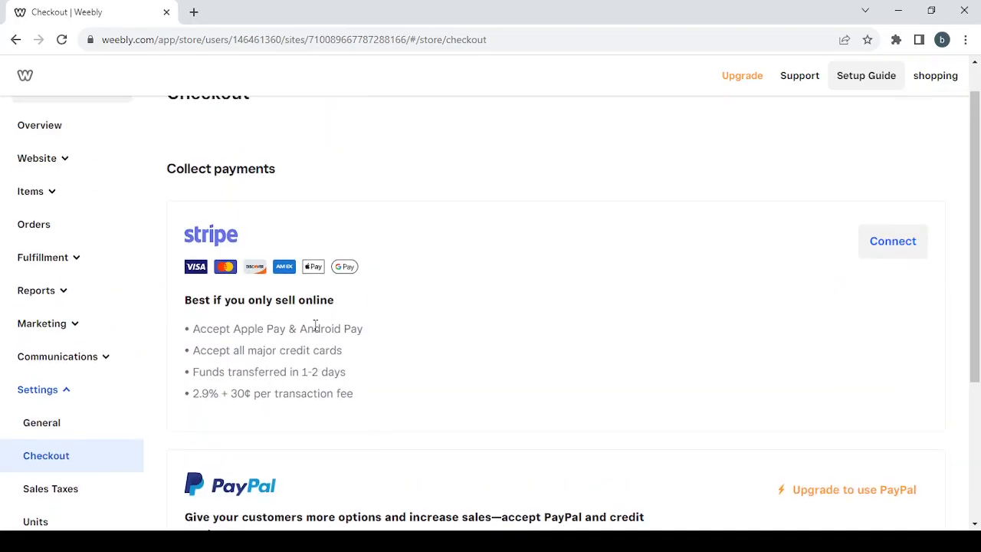
scroll(284, 278, down, 3)
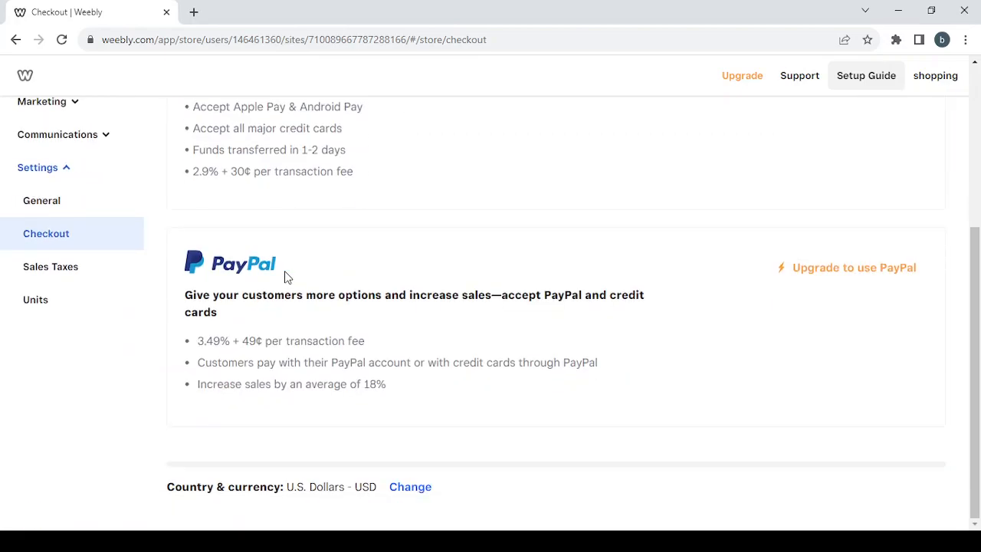
- Review the site language and units settings, then collapse the Settings section
click(47, 306)
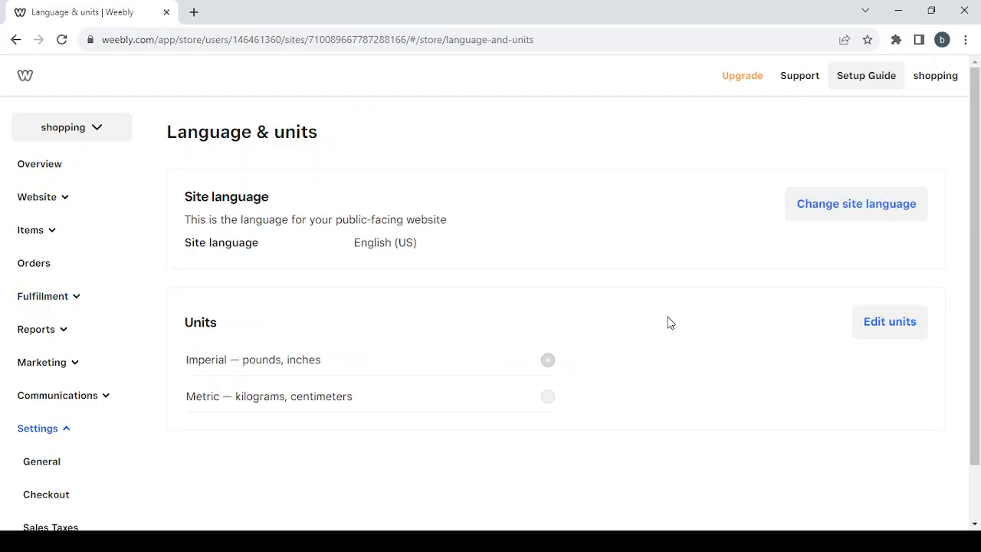
scroll(141, 250, down, 1)
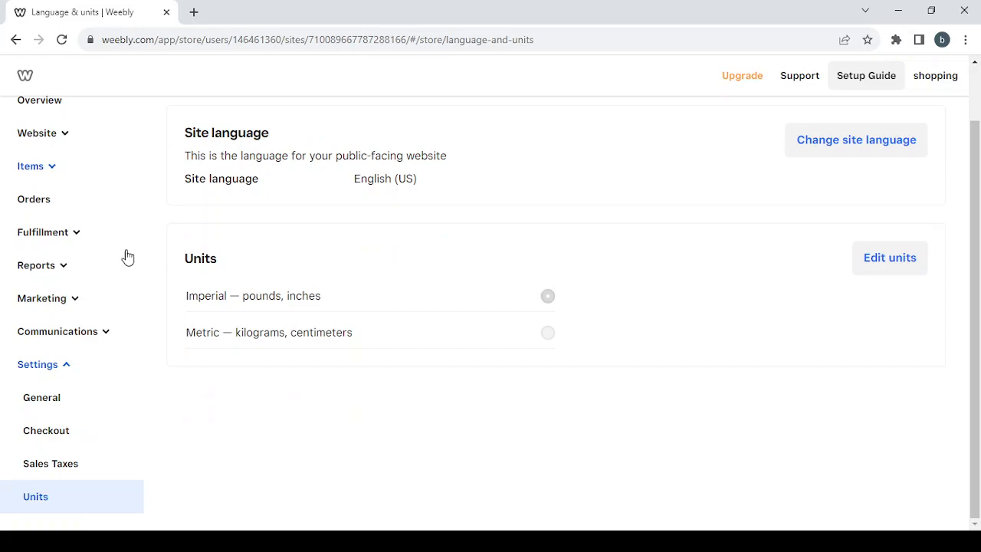
click(65, 372)
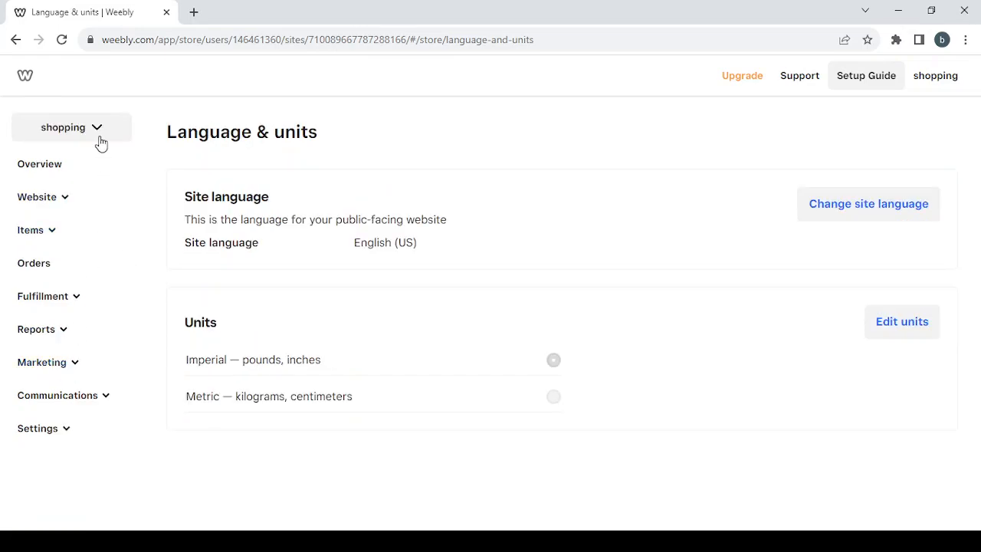
- Open the site editor from the store's Overview page and browse the available site styles
click(102, 164)
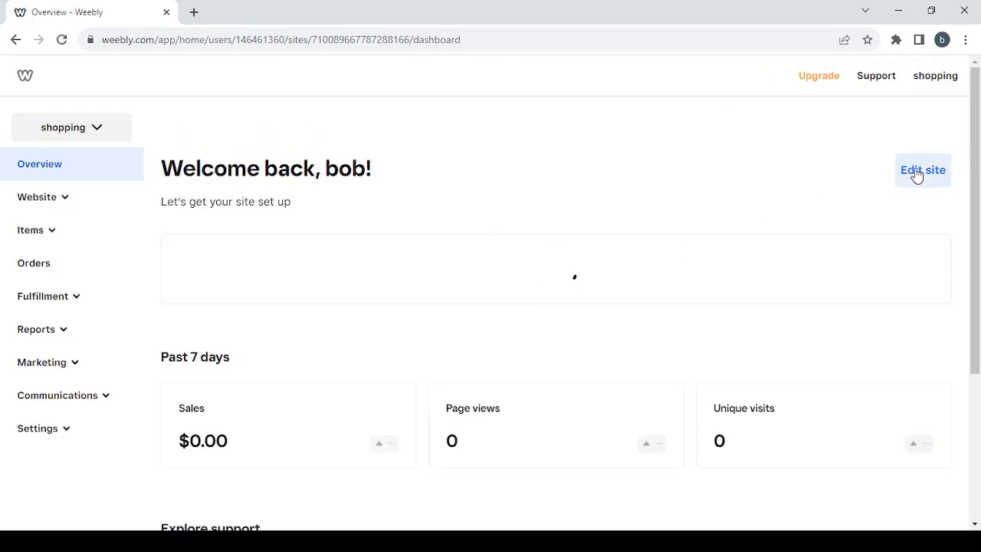
click(919, 173)
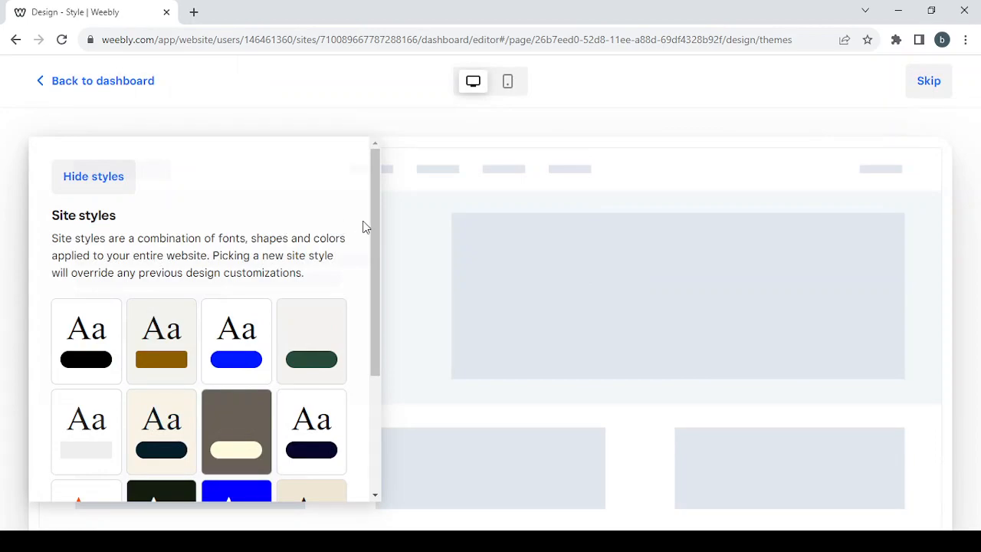
scroll(365, 228, down, 3)
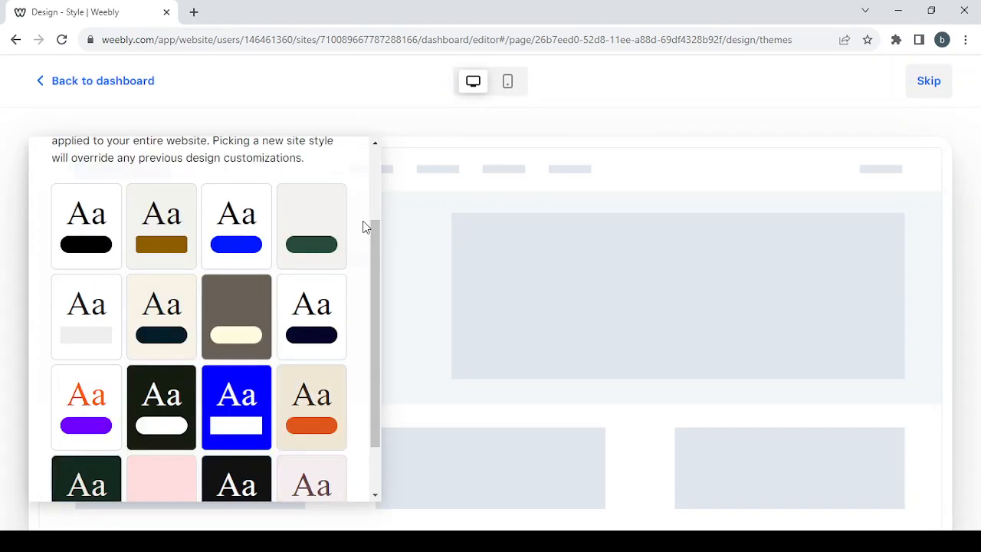
scroll(366, 228, up, 2)
scroll(365, 227, up, 1)
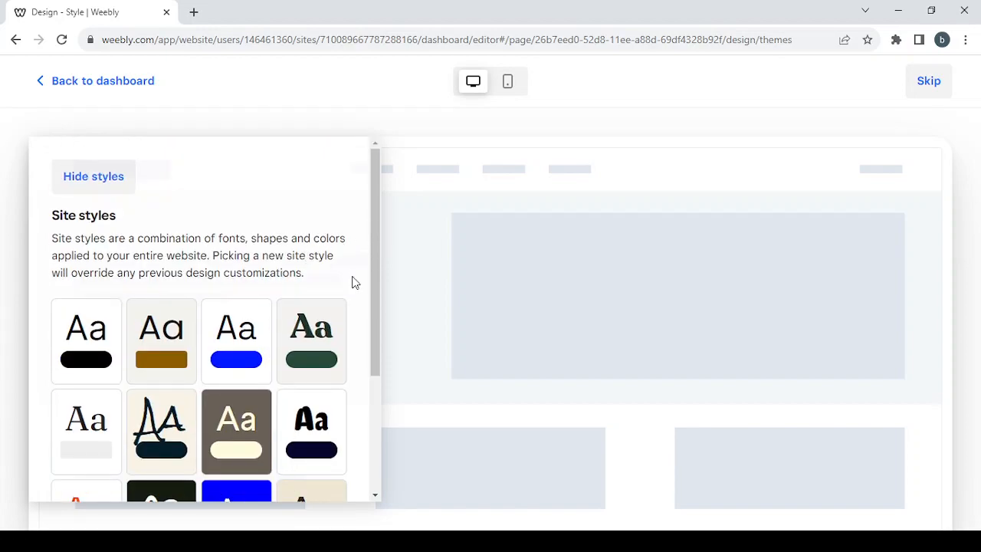
scroll(351, 281, down, 3)
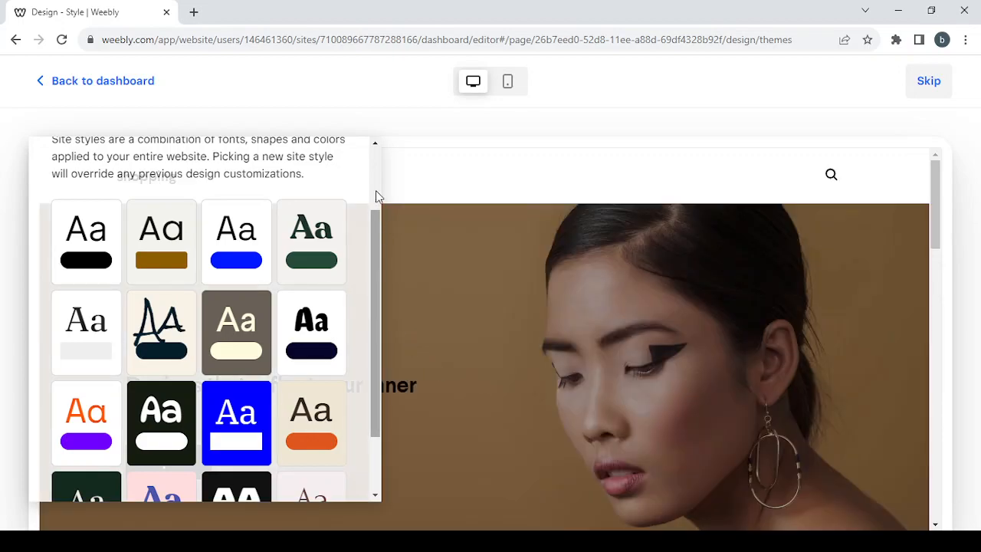
scroll(346, 188, down, 1)
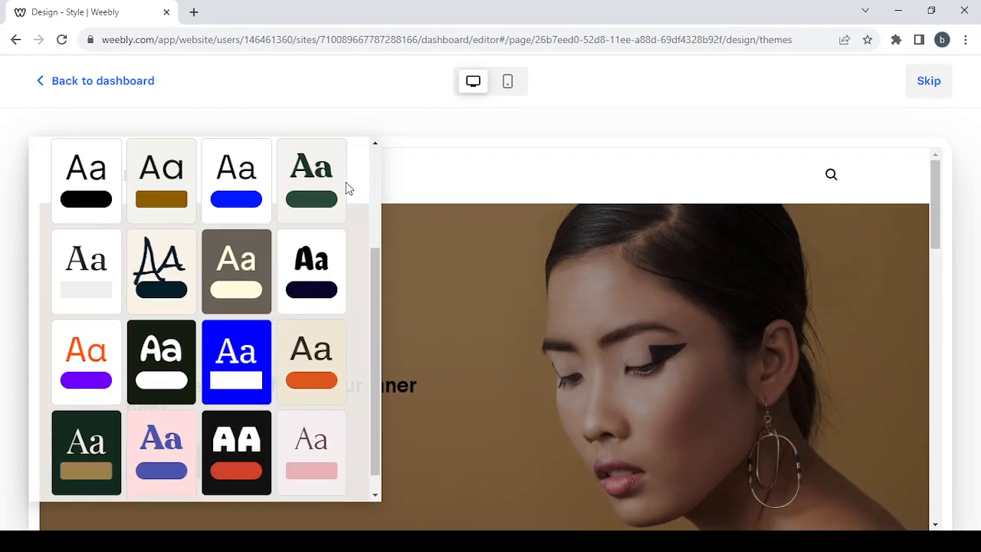
- Try the dark green site style with the gold button and look through the whole page preview with the style list hidden
scroll(345, 187, down, 1)
click(86, 418)
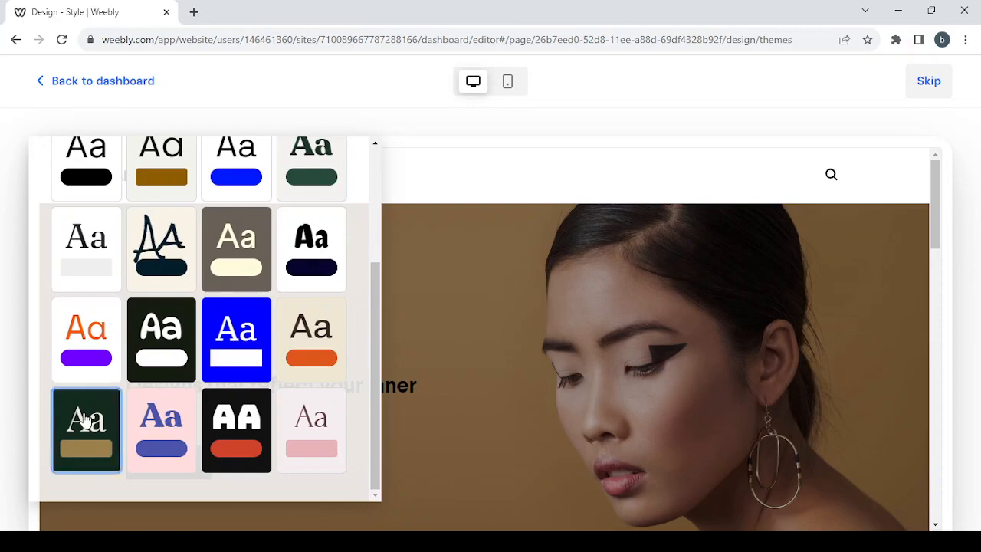
scroll(188, 299, up, 3)
click(67, 176)
scroll(375, 356, down, 5)
scroll(375, 362, down, 8)
scroll(376, 362, down, 2)
scroll(375, 362, up, 6)
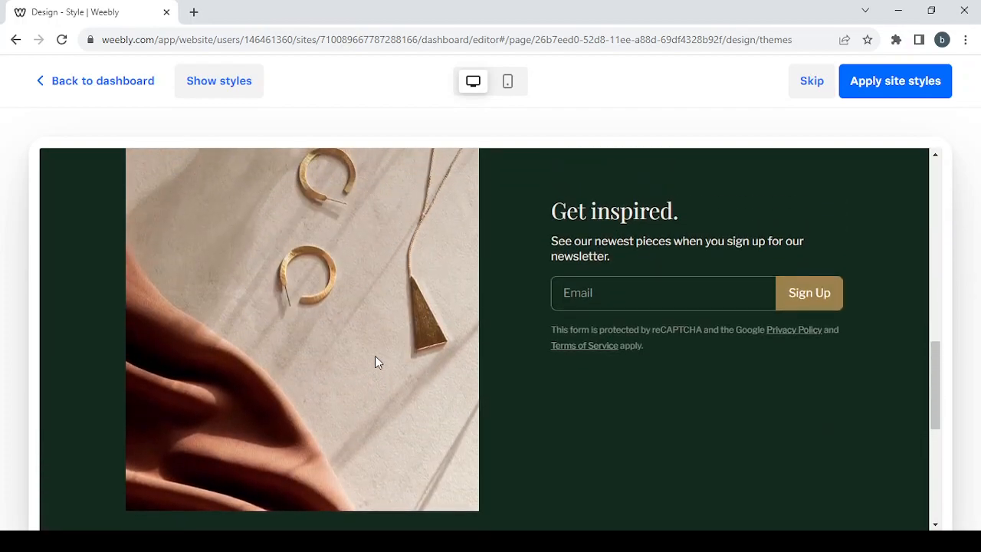
scroll(375, 357, up, 10)
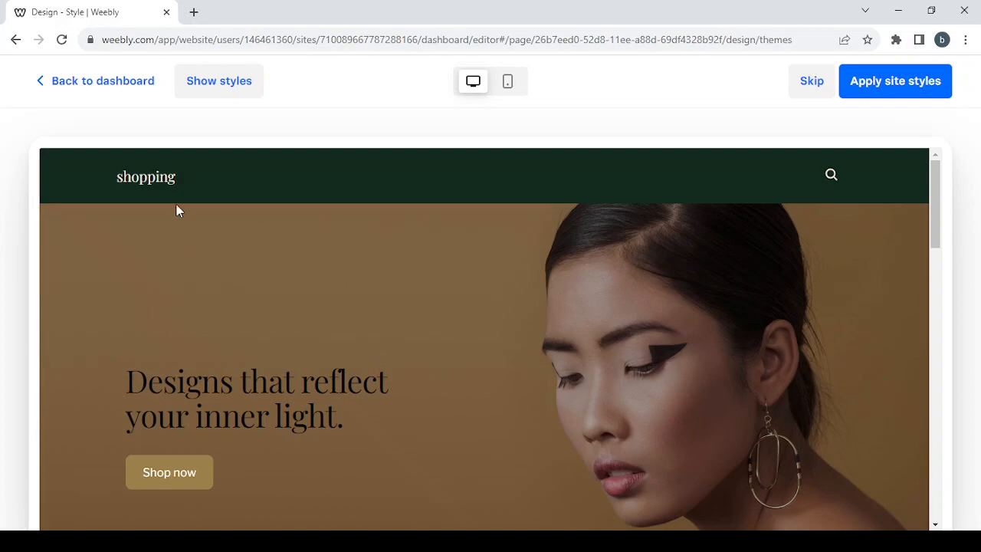
- Try the light off-white site style with the brown button and look through the whole page preview
click(208, 77)
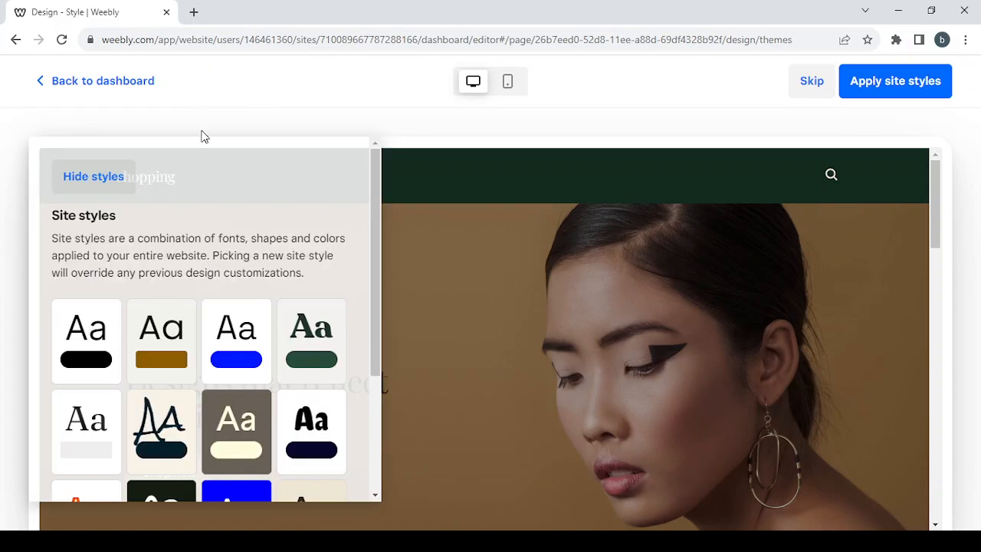
scroll(215, 311, down, 1)
click(175, 304)
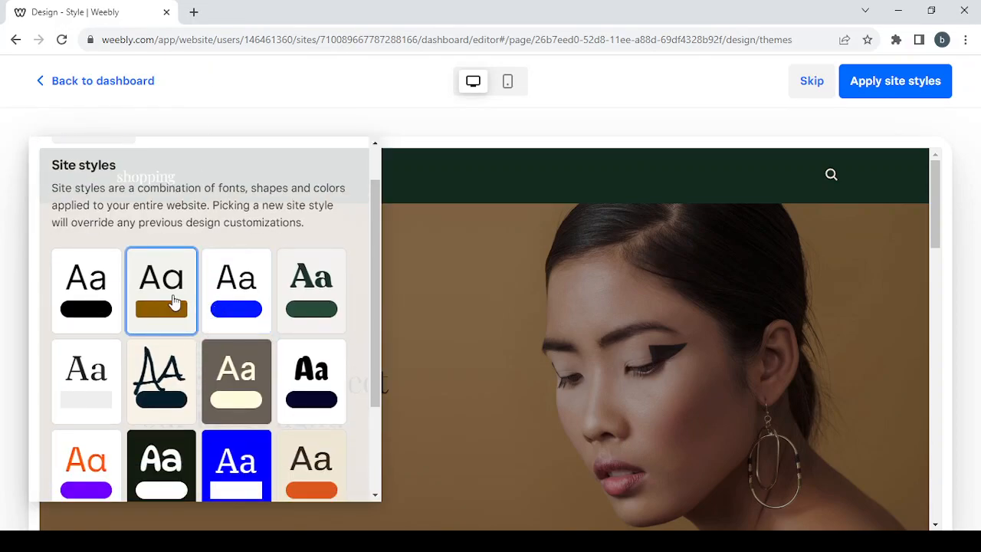
scroll(195, 212, up, 1)
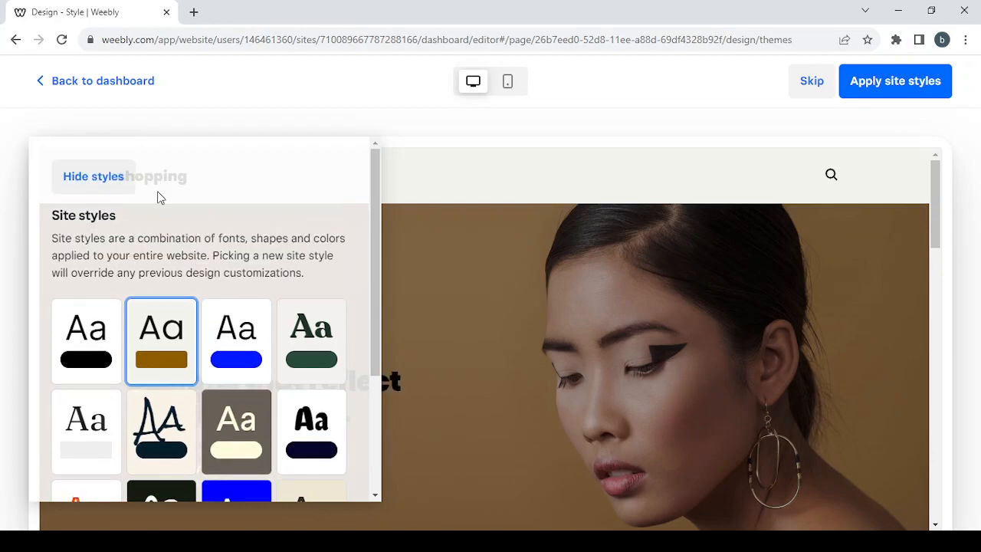
click(98, 172)
scroll(394, 332, down, 10)
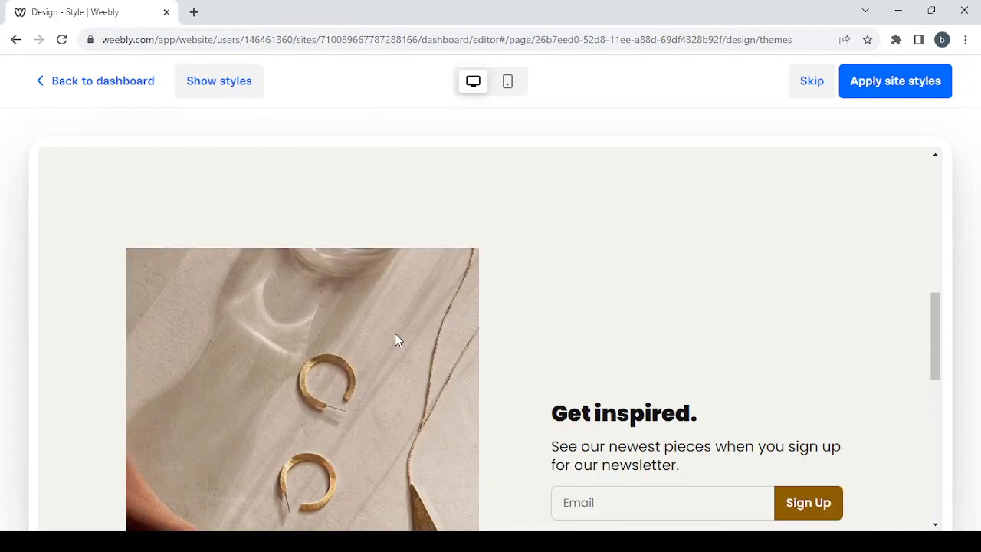
scroll(395, 333, down, 8)
scroll(394, 333, up, 20)
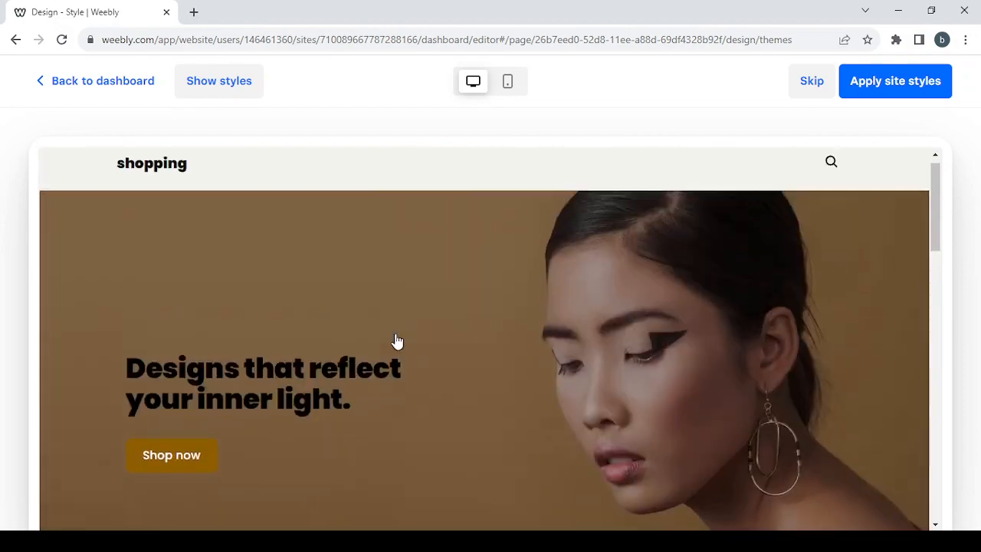
- Choose the dark green site style with the gold button, check it in the page preview and apply it to the site
click(220, 84)
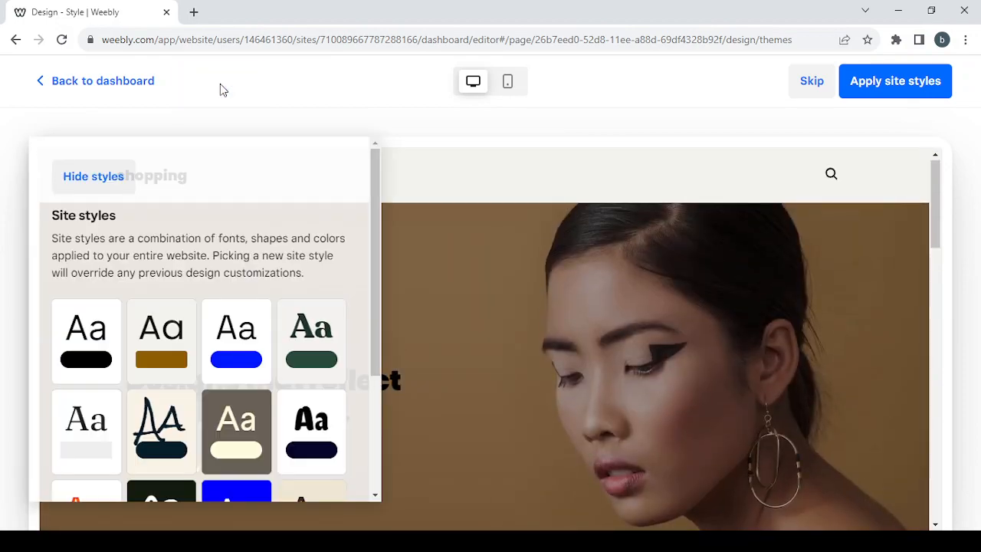
scroll(189, 219, down, 3)
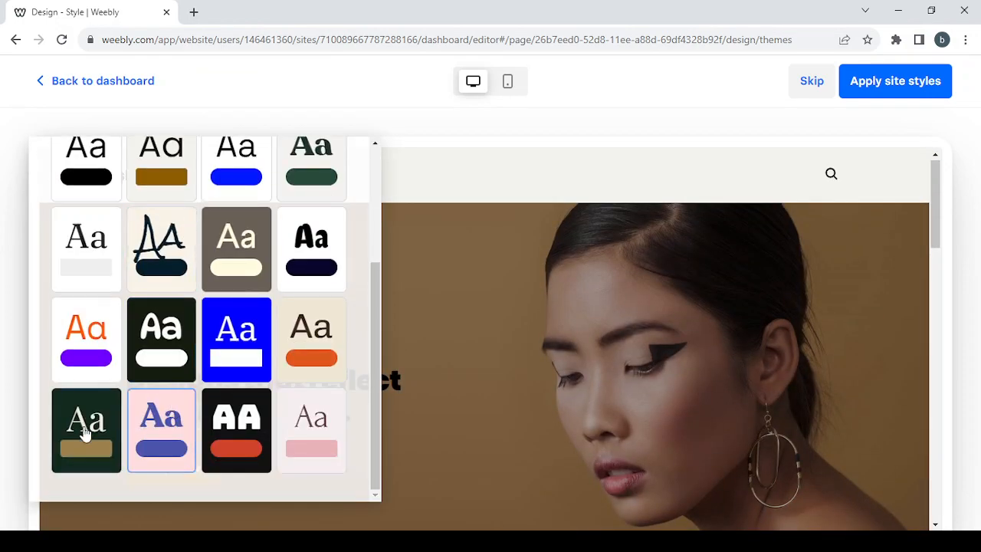
click(78, 441)
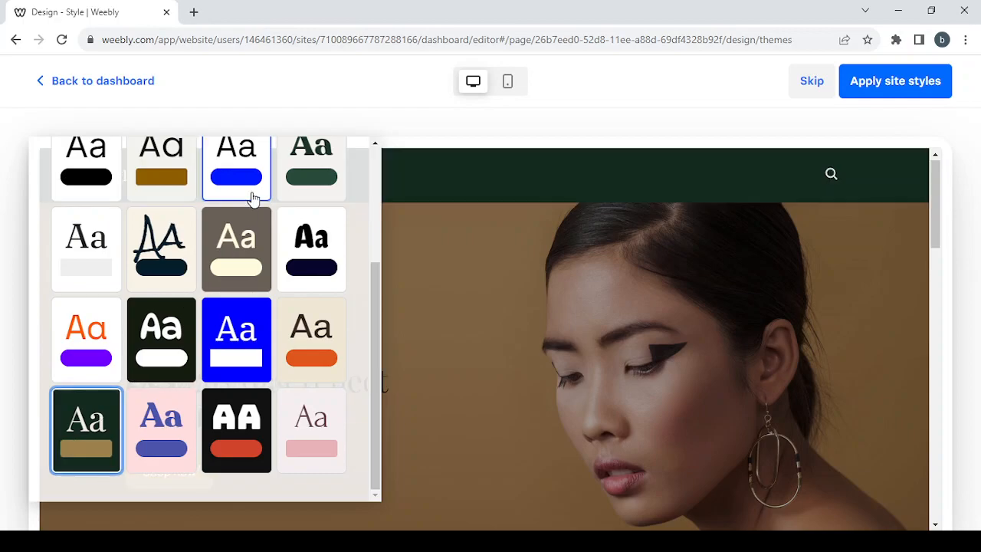
scroll(252, 201, up, 5)
click(110, 185)
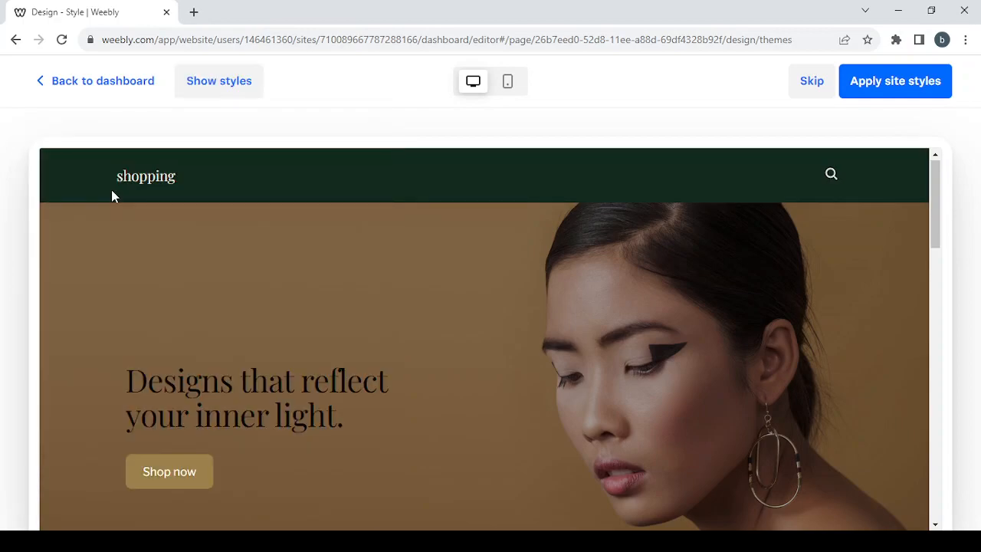
scroll(445, 426, down, 15)
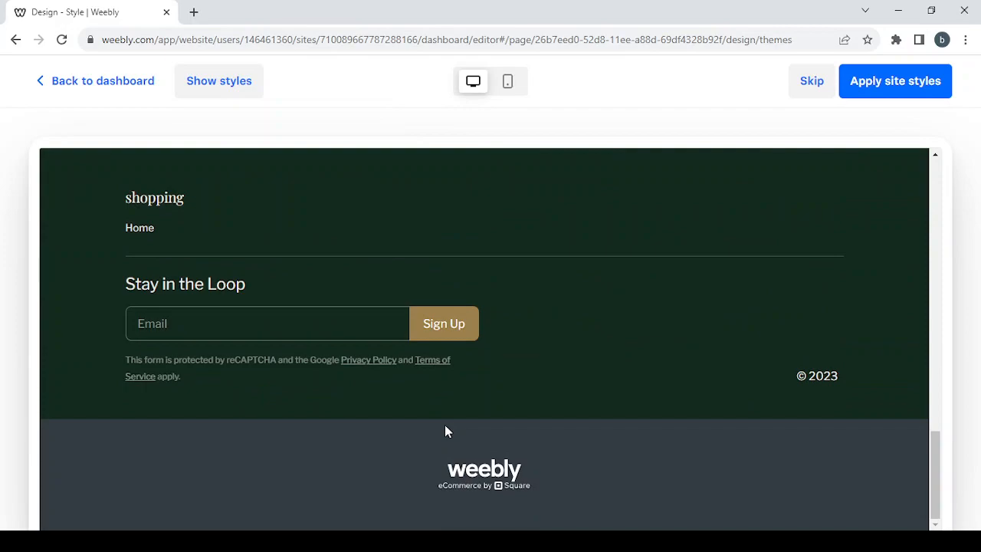
scroll(445, 426, up, 10)
scroll(444, 432, up, 2)
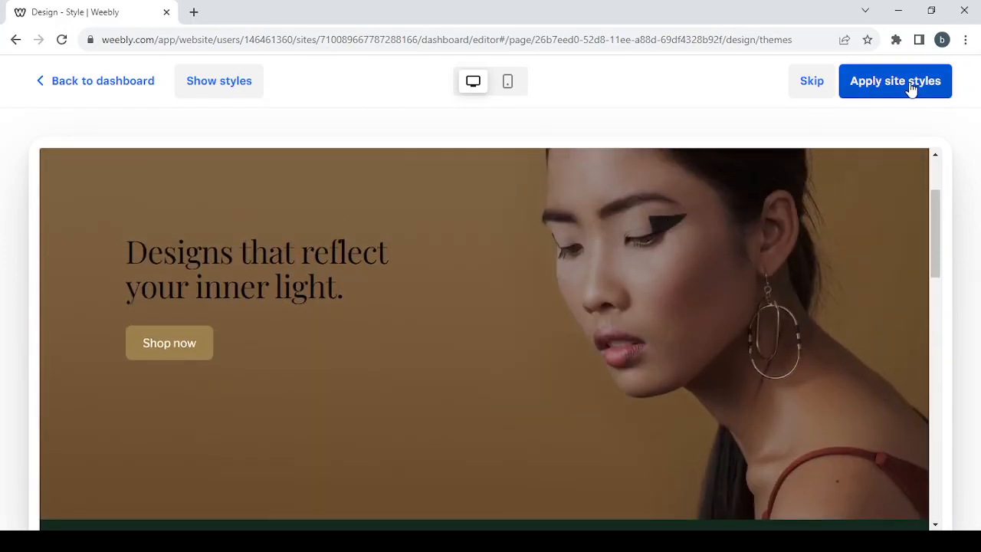
click(912, 89)
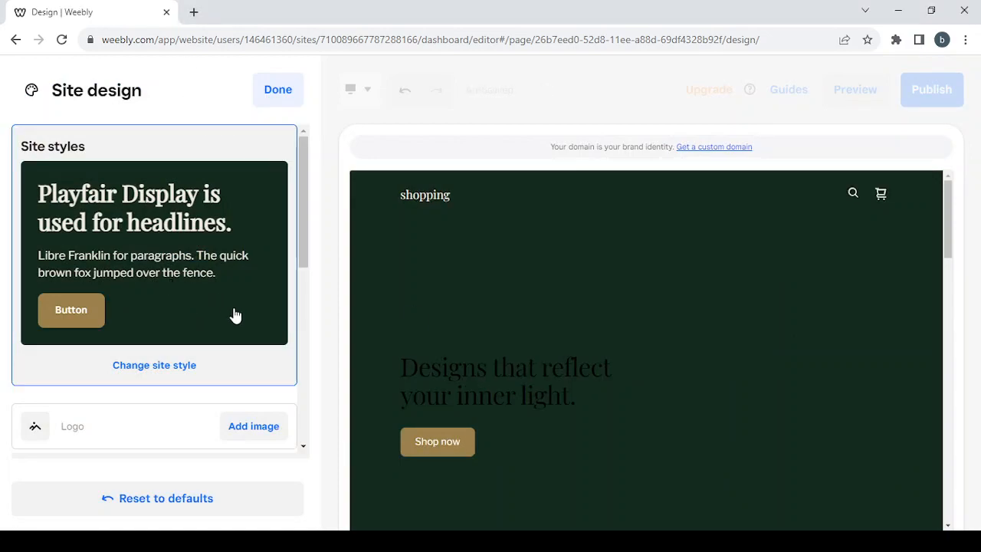
- Change the site's font pairing to Comfortaa with Larsseit
scroll(234, 315, down, 2)
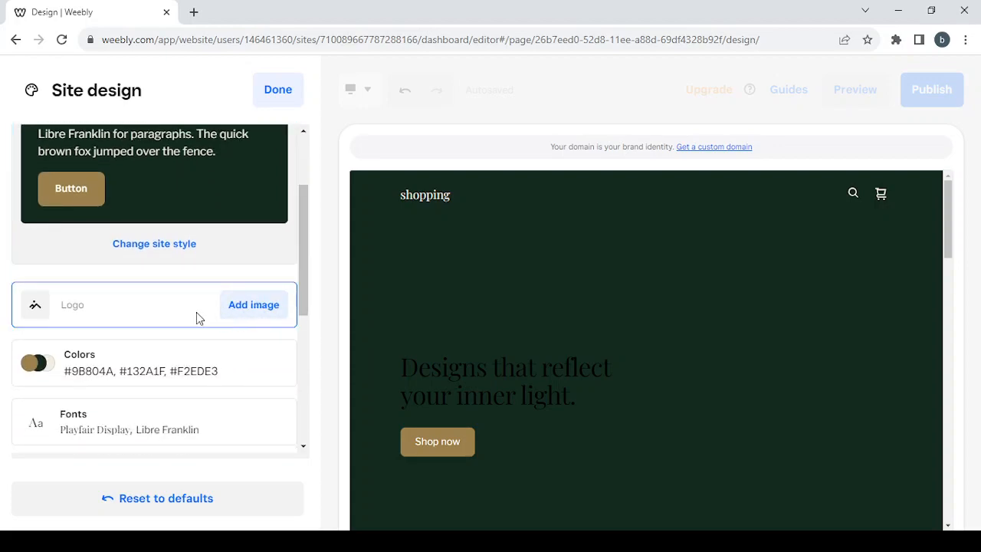
scroll(177, 374, down, 1)
scroll(177, 373, down, 1)
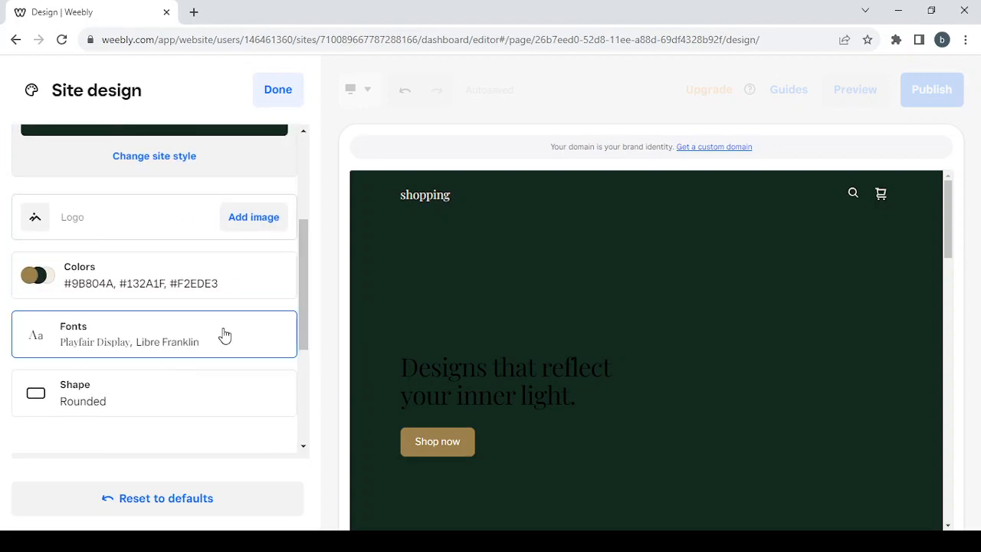
click(234, 329)
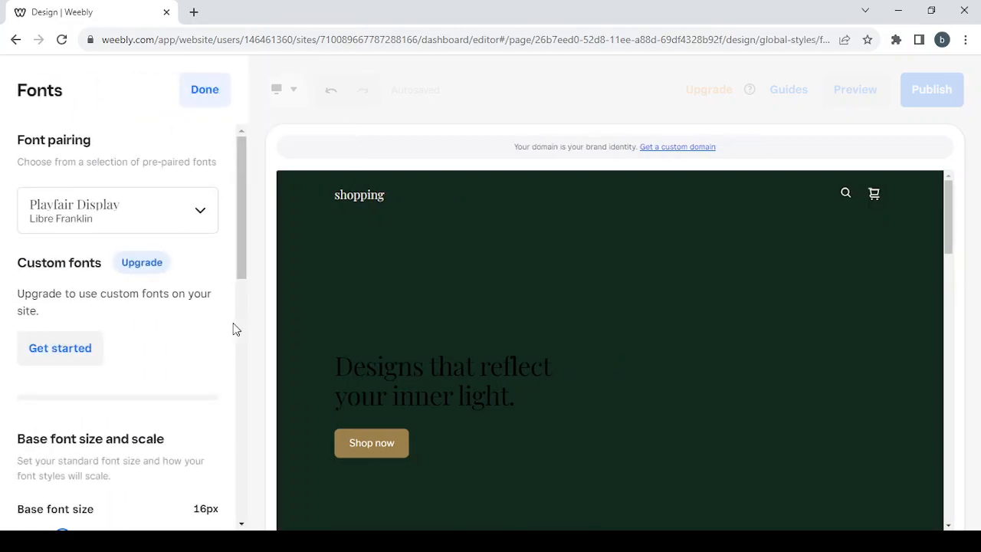
click(190, 210)
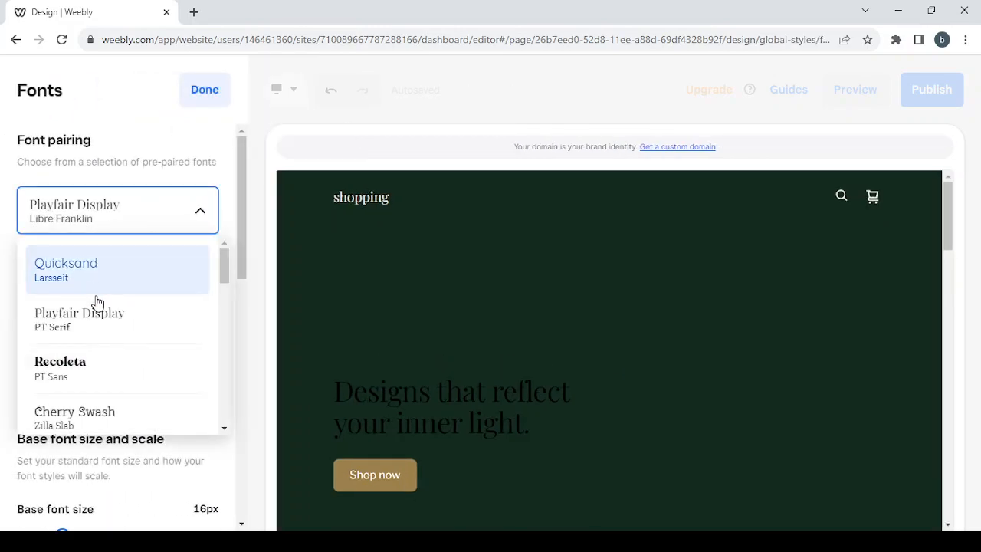
scroll(100, 325, down, 1)
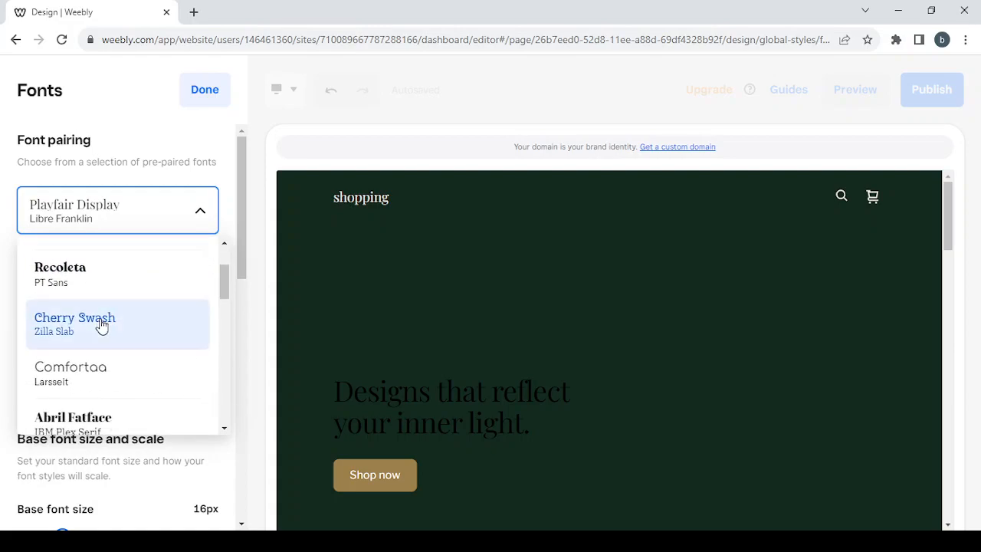
click(124, 379)
- Set the site's base font size to 20px
scroll(148, 306, down, 2)
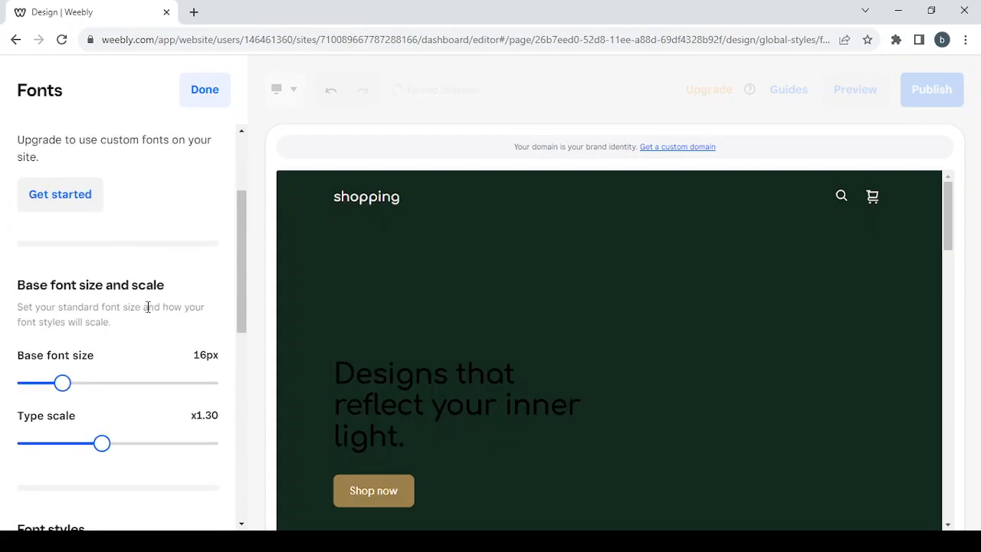
scroll(149, 310, down, 1)
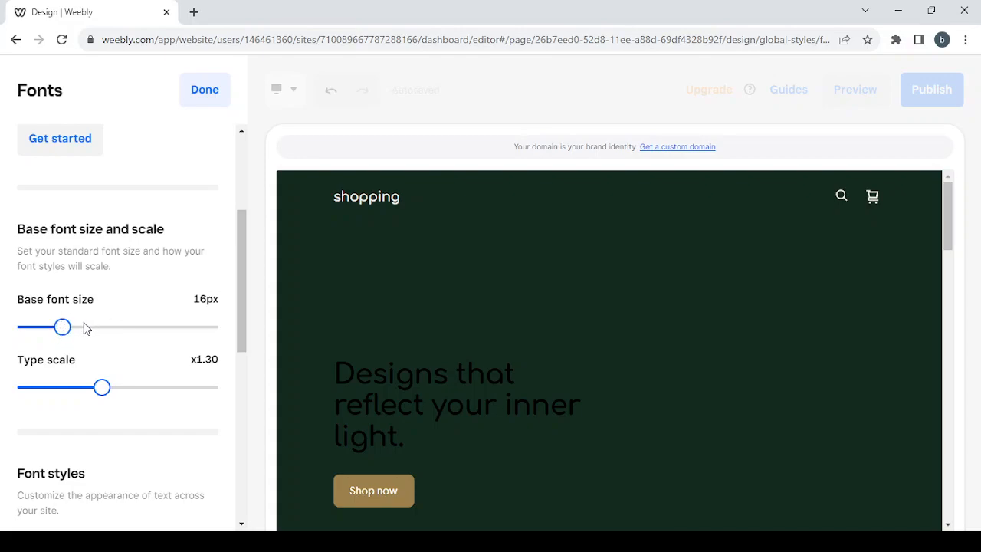
drag(64, 326, 118, 326)
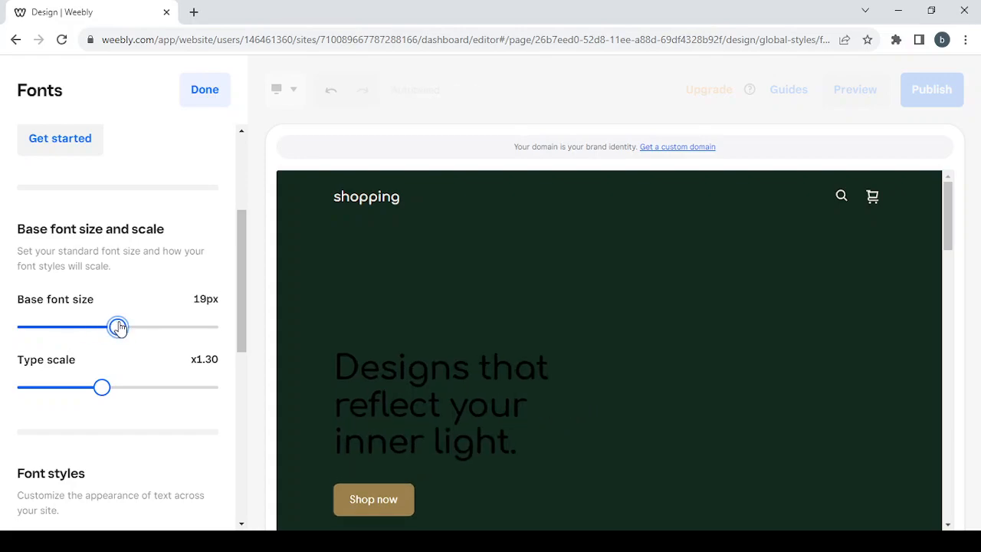
drag(121, 328, 132, 328)
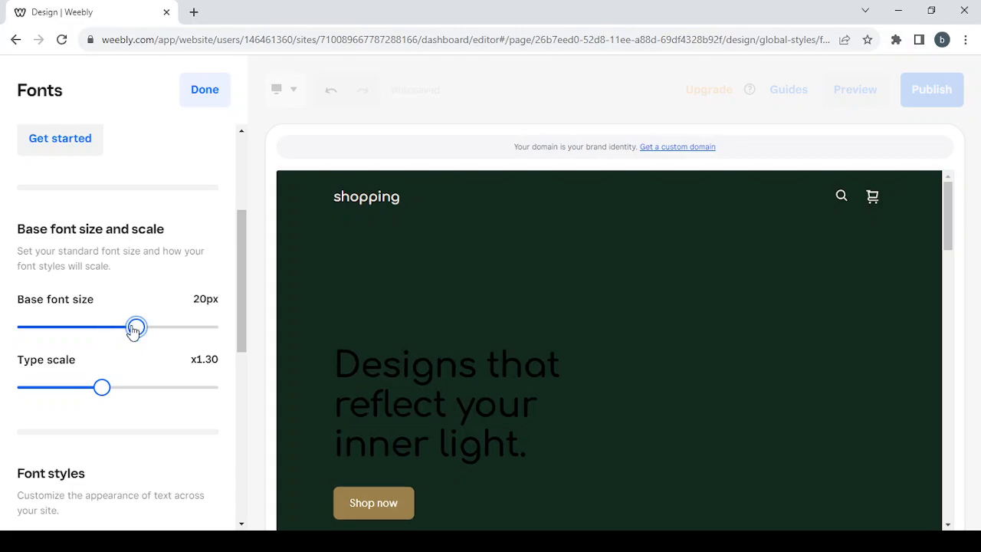
- Set the Headlines font style to a line height of 1.2 and a letter spacing of 1%
scroll(136, 357, down, 2)
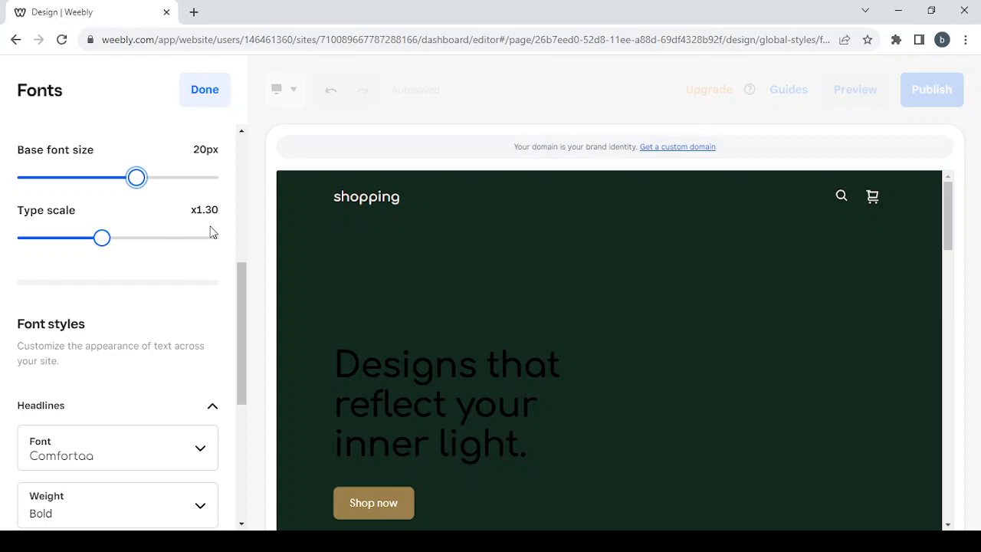
scroll(172, 392, down, 4)
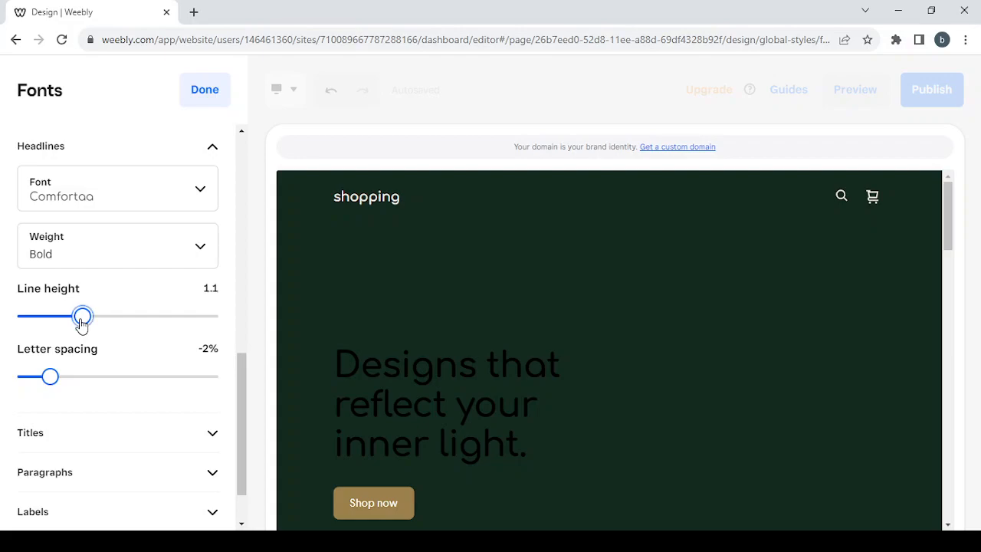
drag(83, 322, 95, 322)
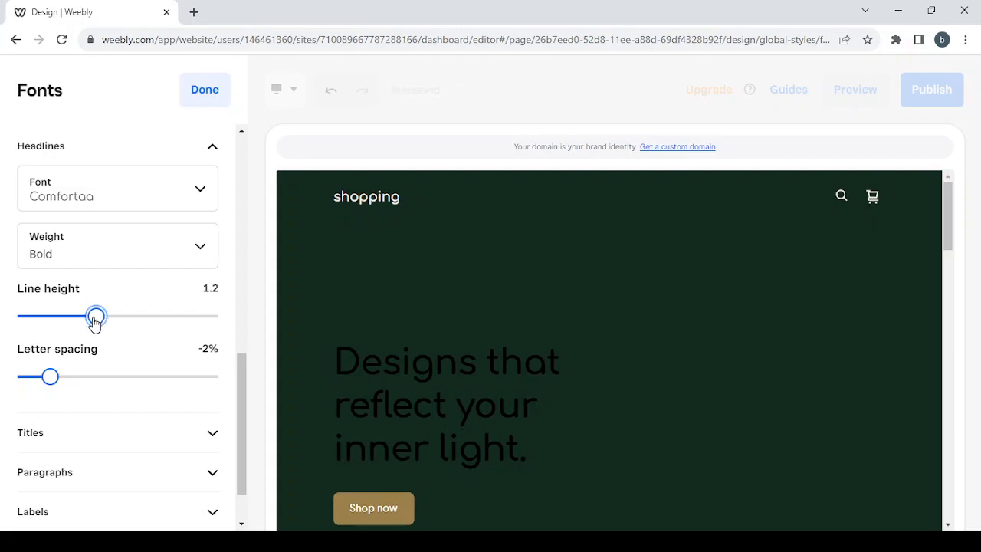
scroll(131, 437, down, 1)
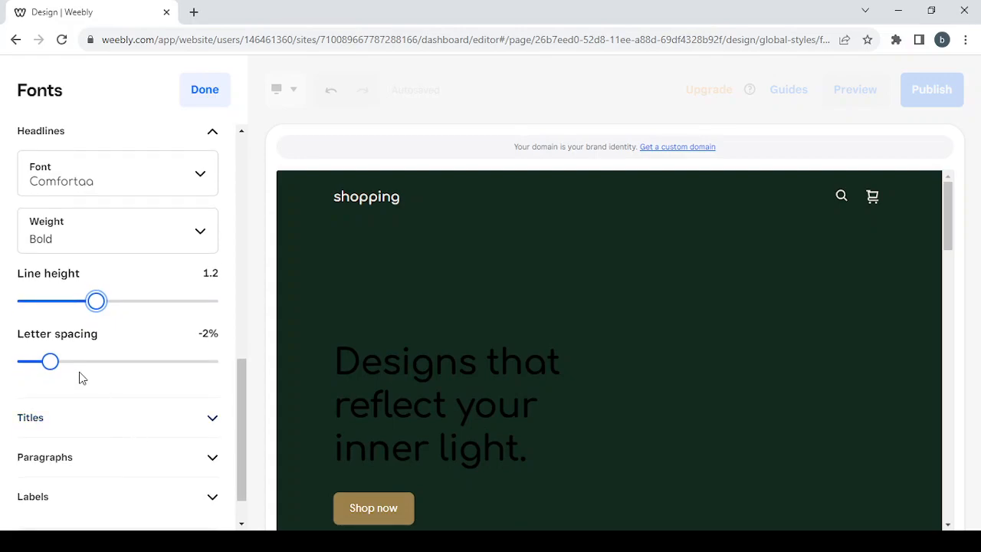
drag(50, 362, 62, 366)
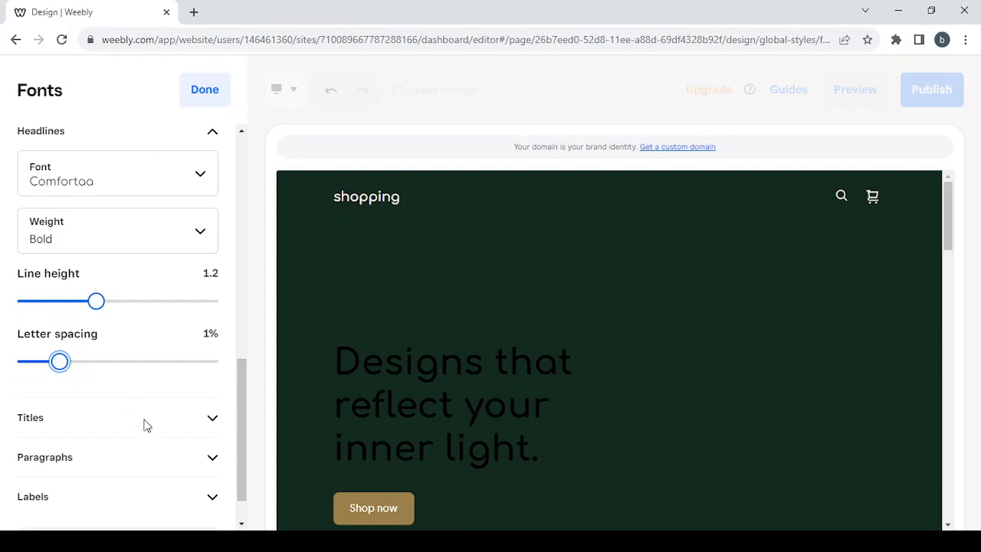
- Look through the remaining font settings, from the font pairing to the Labels style, and finish editing the fonts
scroll(149, 436, down, 1)
scroll(150, 435, up, 5)
scroll(150, 435, up, 1)
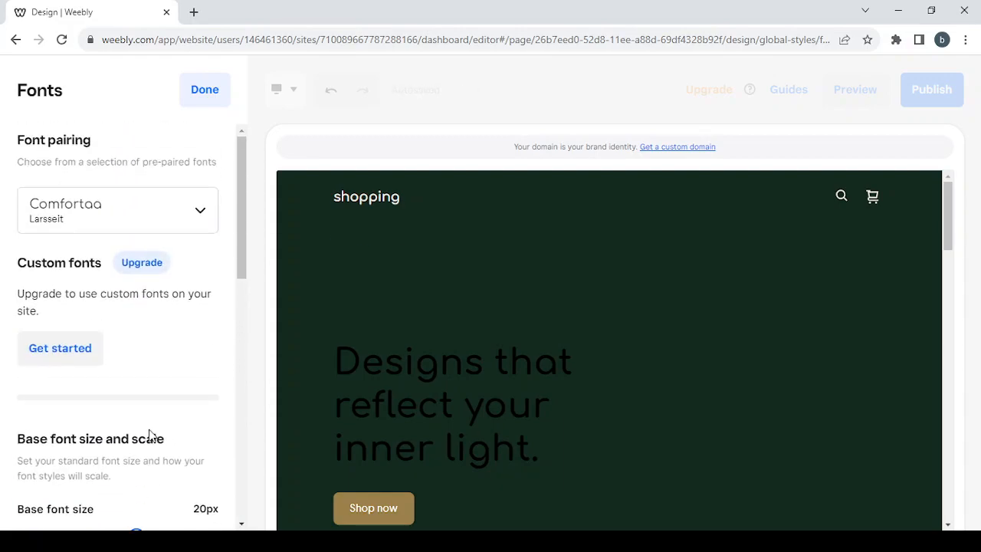
scroll(150, 435, down, 8)
scroll(151, 436, up, 6)
scroll(150, 435, up, 1)
click(205, 91)
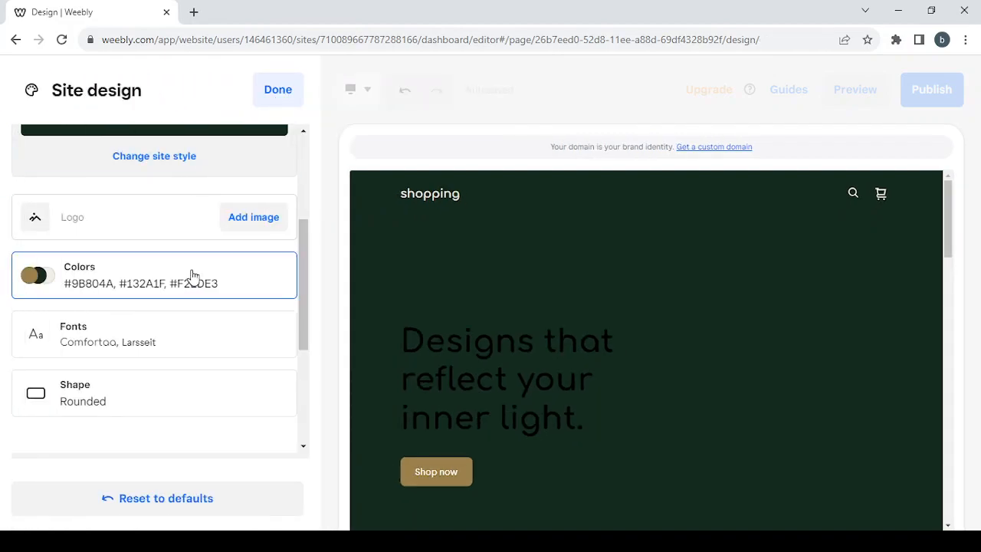
- Try the beige and dark green site colors as the selected dark color style's background and set it to the gold main color
click(192, 276)
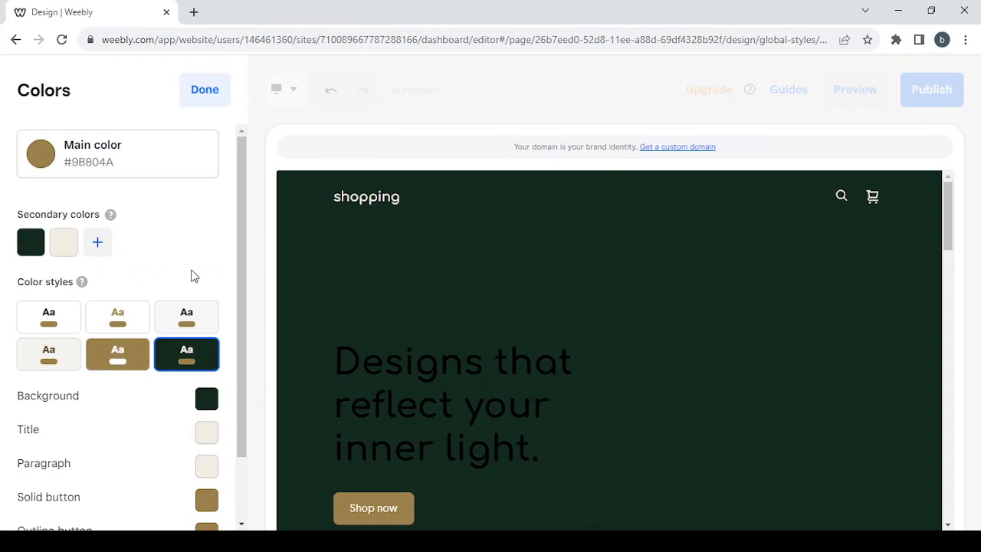
scroll(144, 394, down, 1)
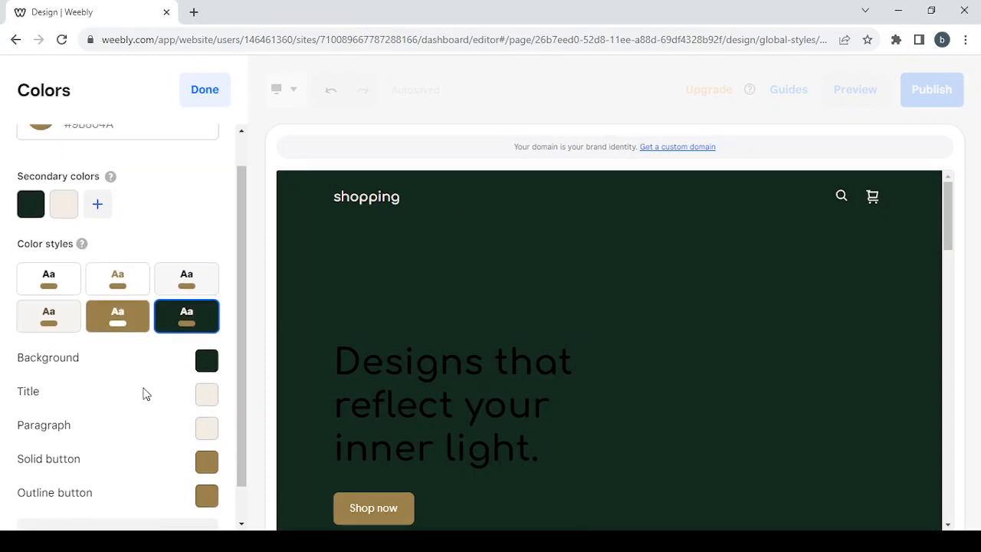
scroll(144, 394, down, 1)
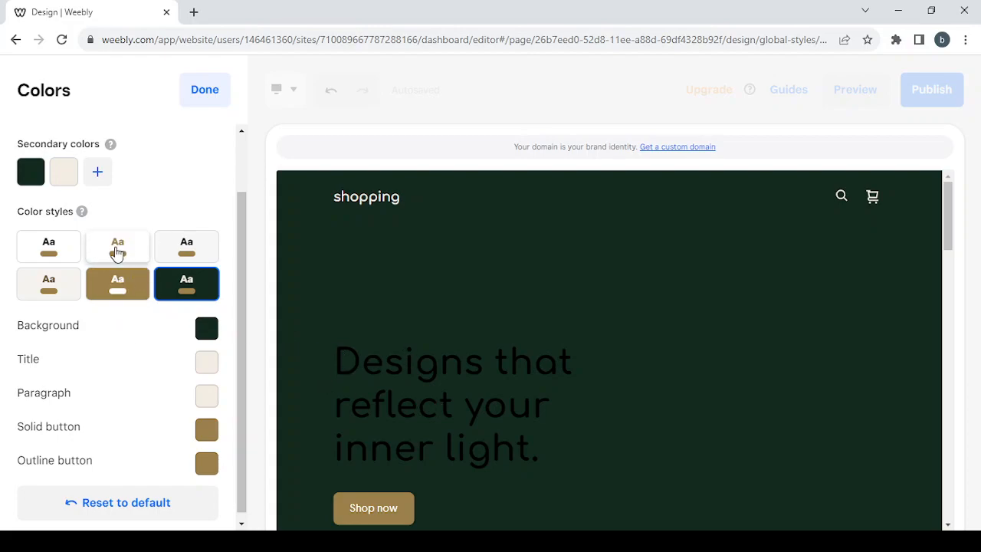
scroll(140, 342, down, 1)
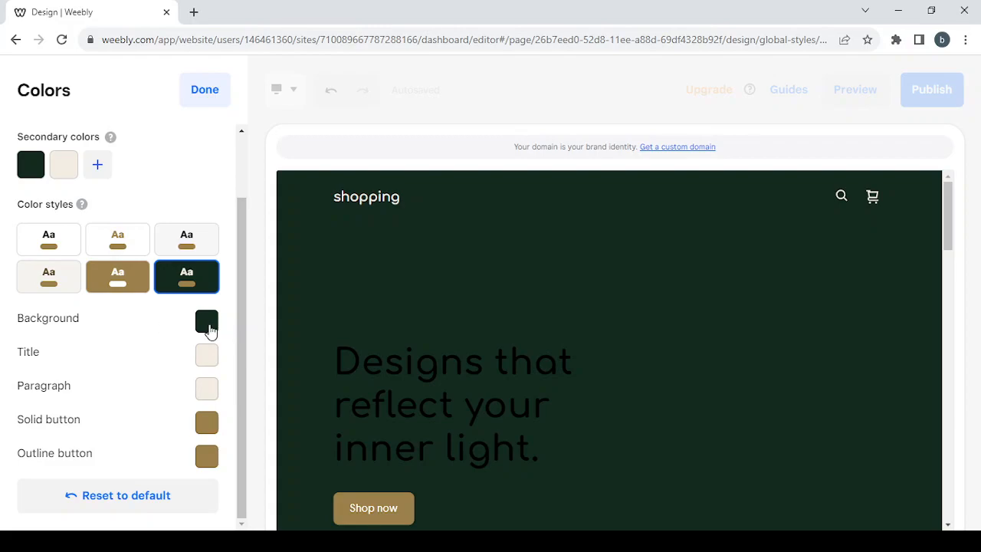
click(207, 324)
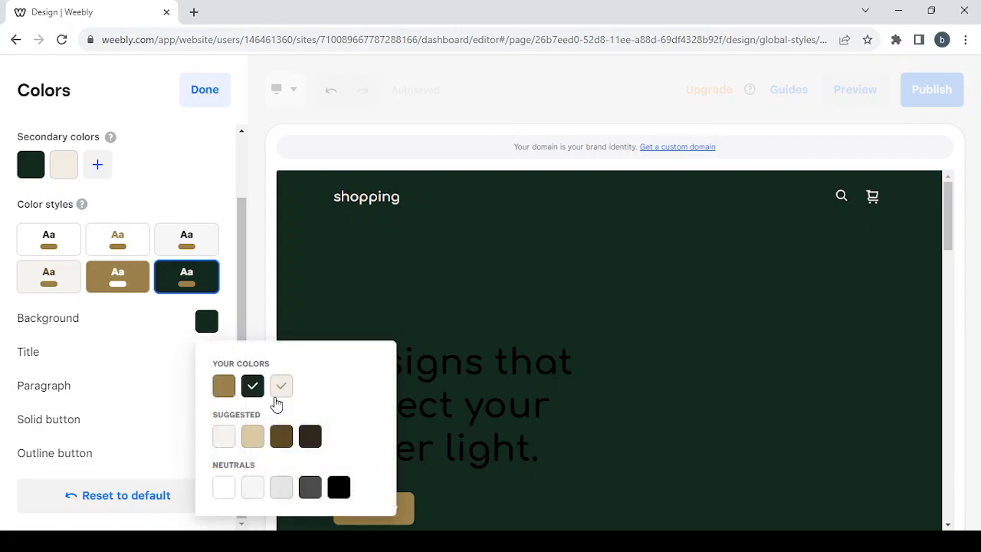
click(281, 387)
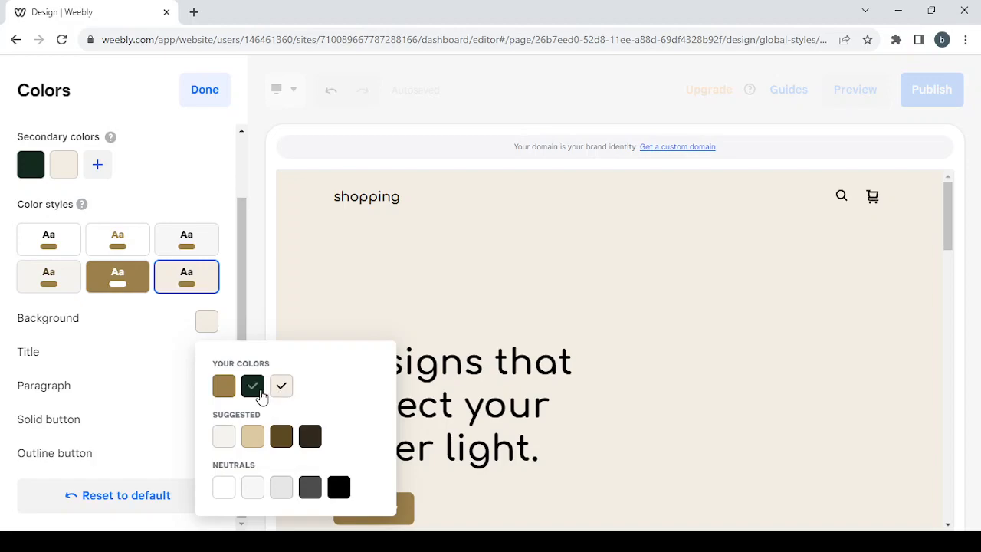
click(253, 386)
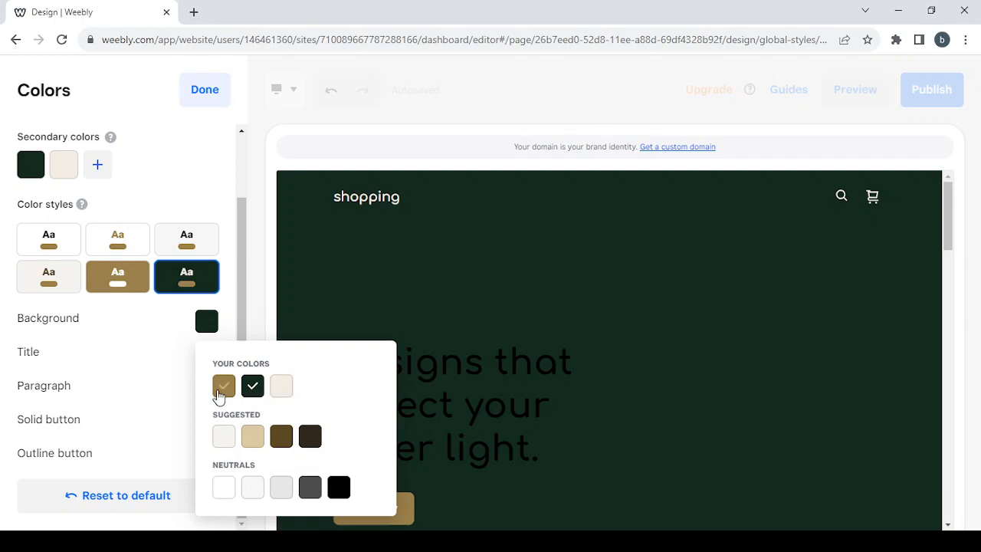
click(220, 390)
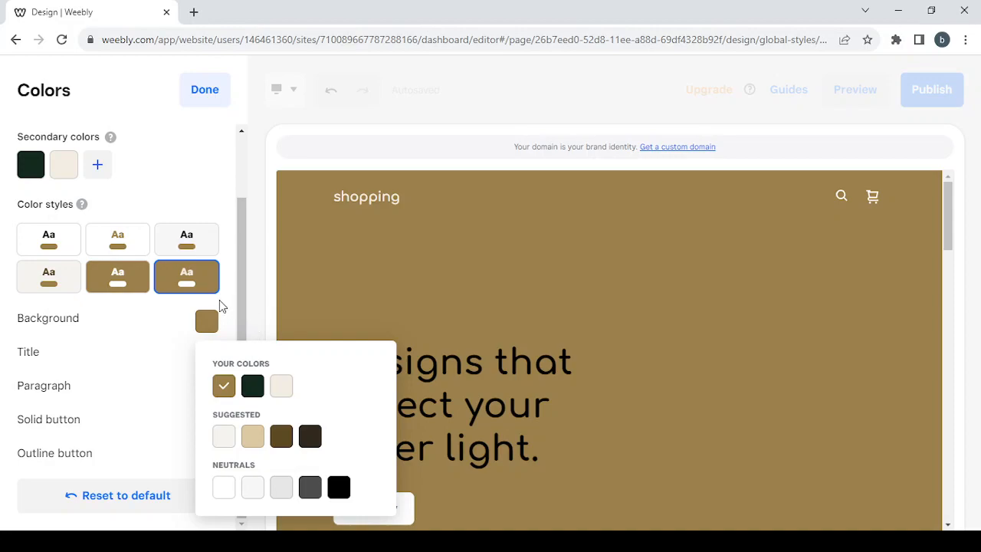
click(659, 410)
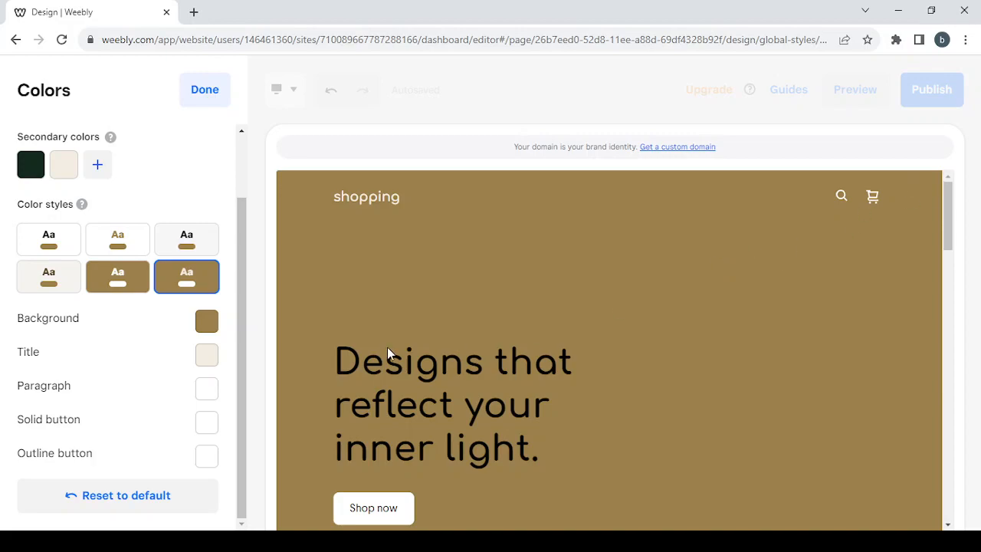
scroll(118, 429, up, 3)
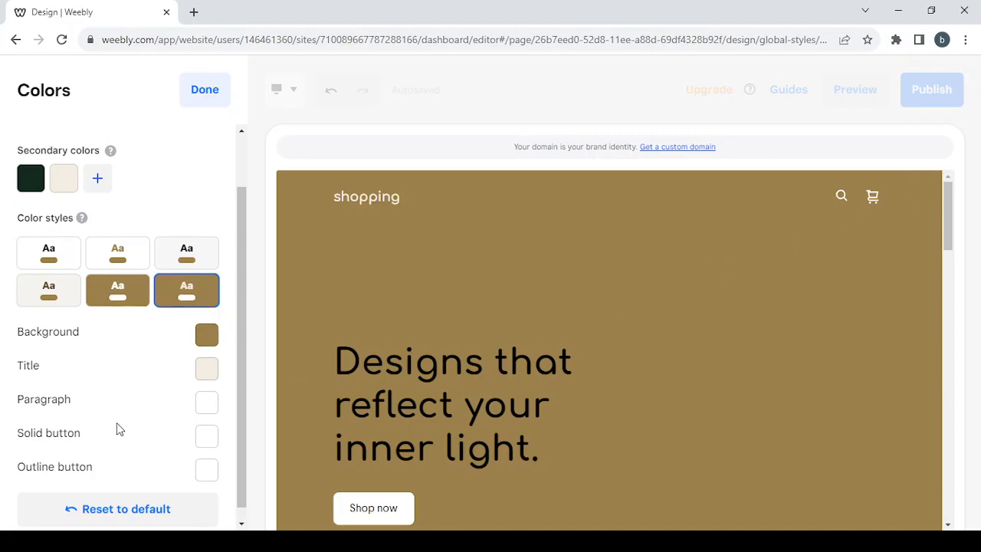
click(219, 98)
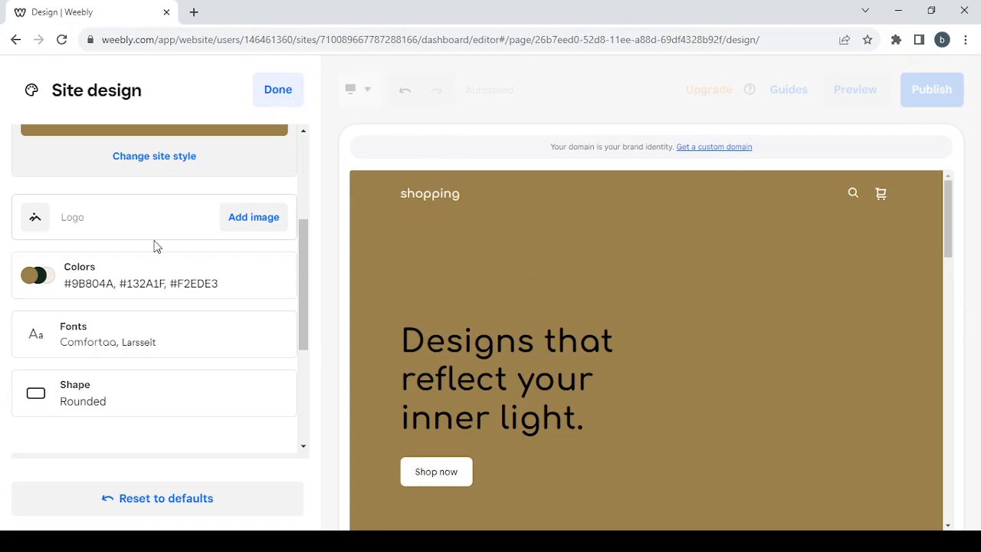
- Finish the site design and dismiss the domain setup dialog and the editor's introductory tips
scroll(153, 245, down, 3)
scroll(153, 245, up, 4)
scroll(156, 245, up, 2)
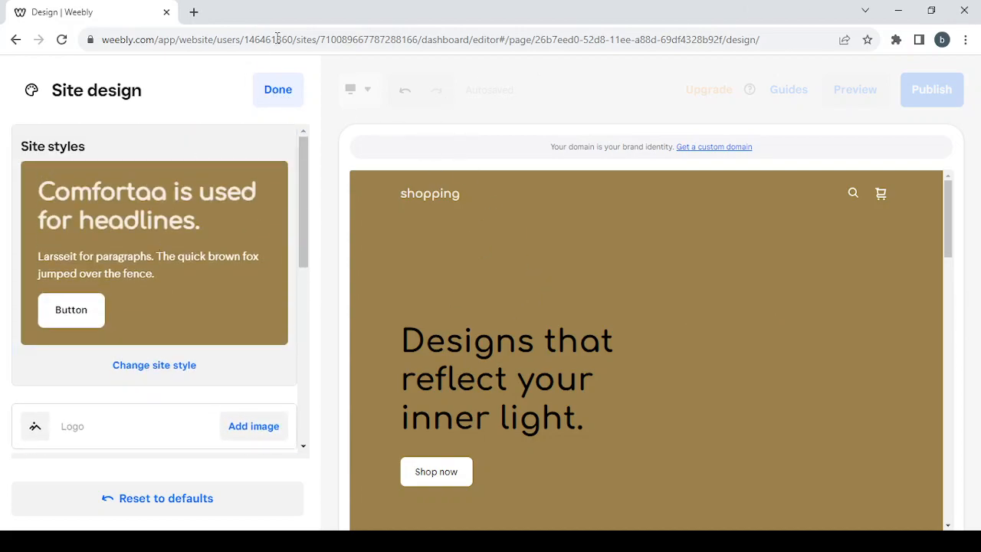
click(278, 91)
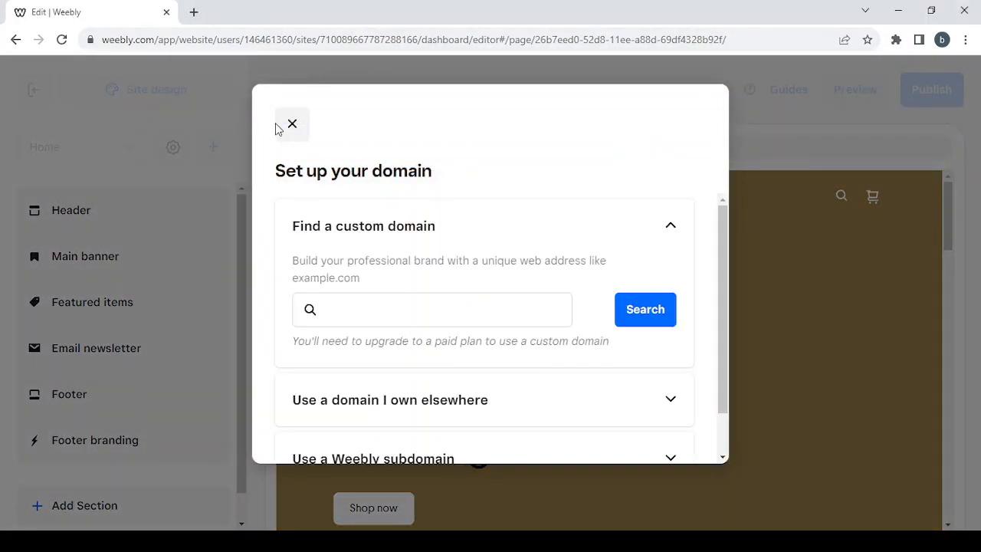
click(287, 141)
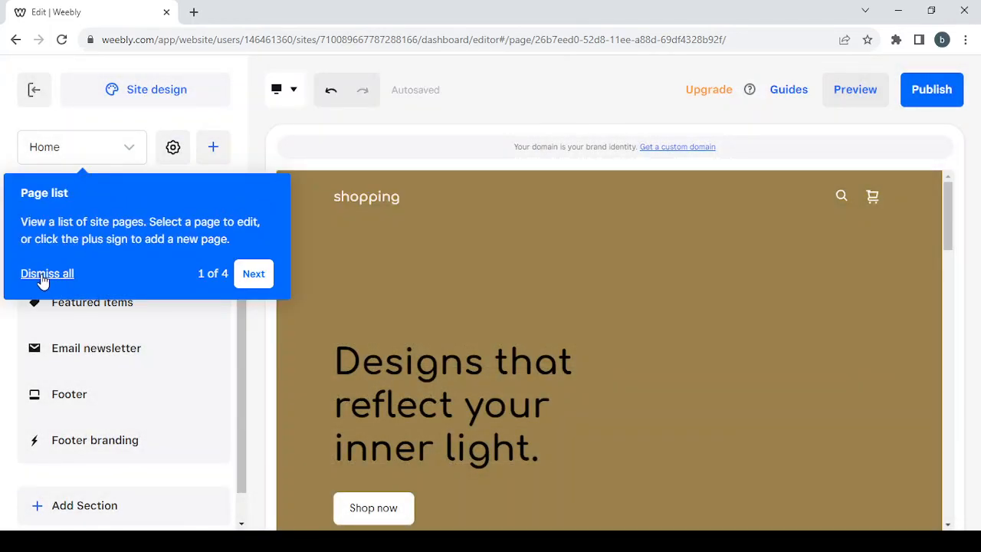
click(42, 281)
click(279, 186)
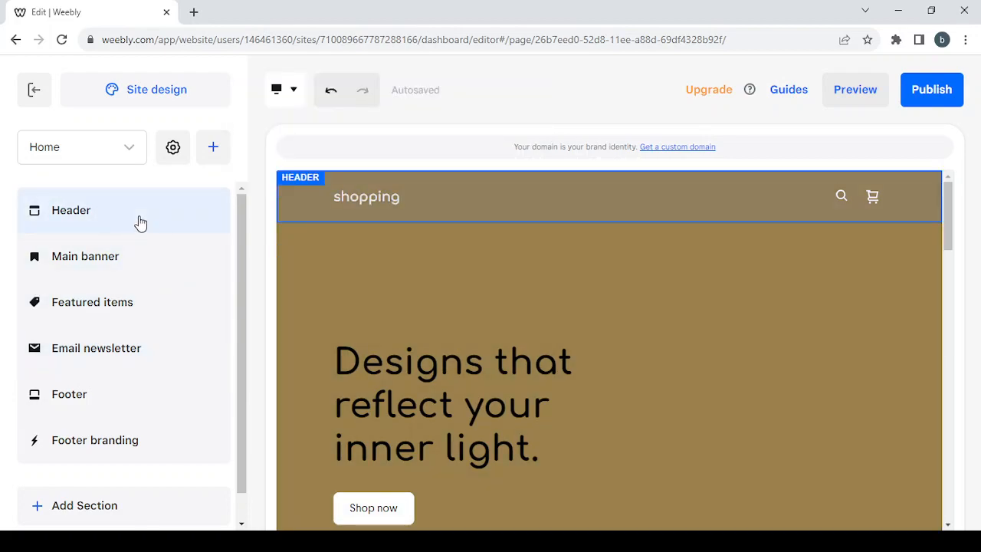
- Open the Header section's settings on the Home page and close them without changes
click(140, 222)
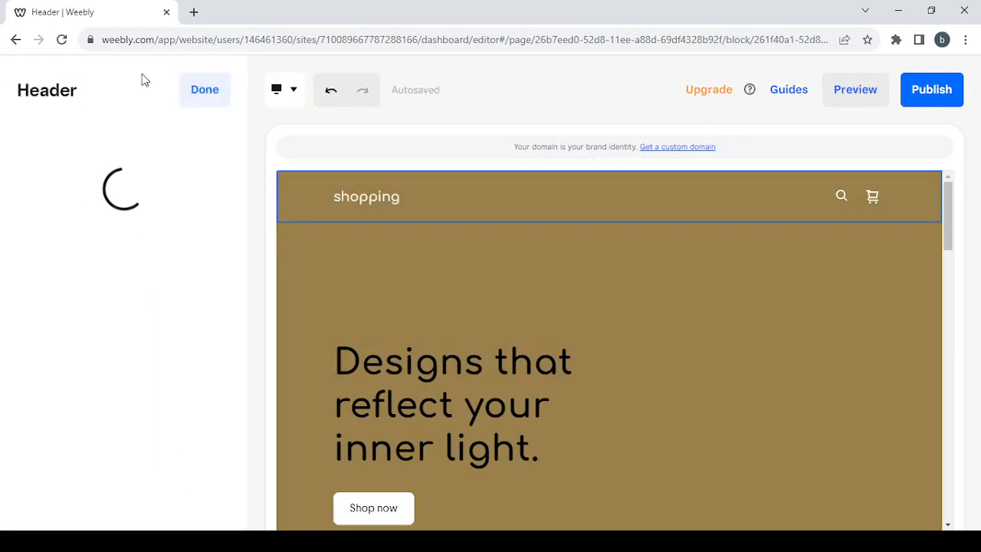
click(215, 95)
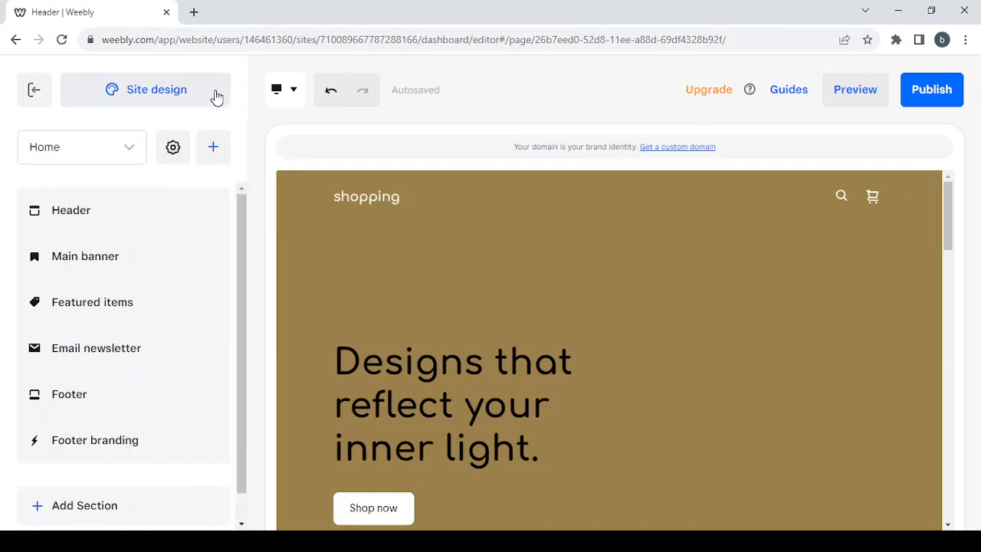